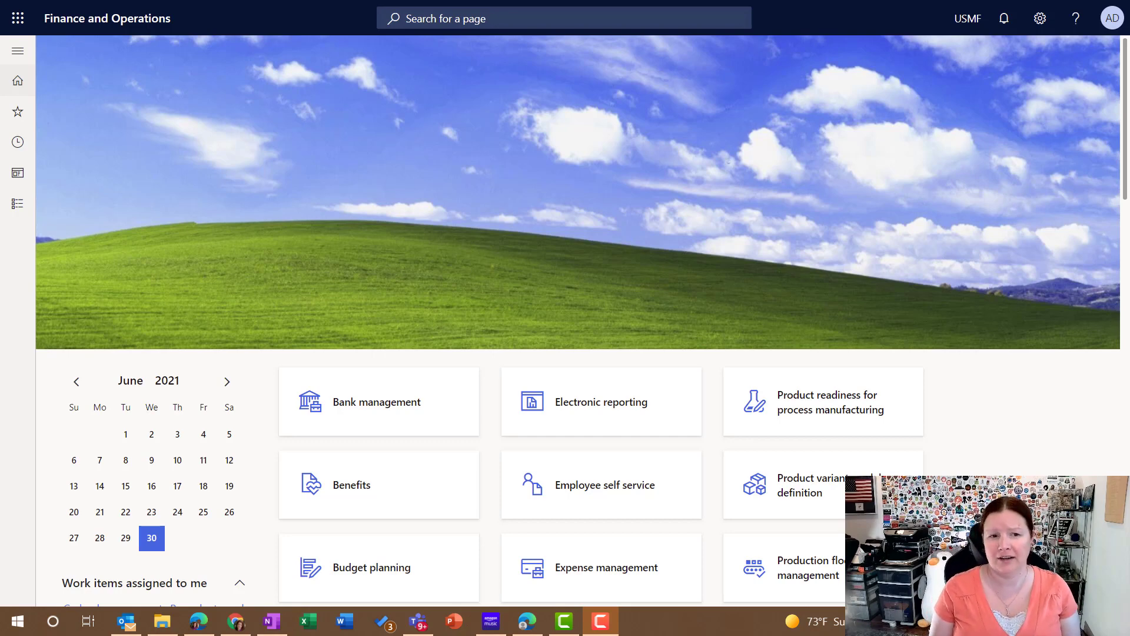
Switch the active company from USMF to DAT
{"action": "left_click", "coordinate": [970, 27]}
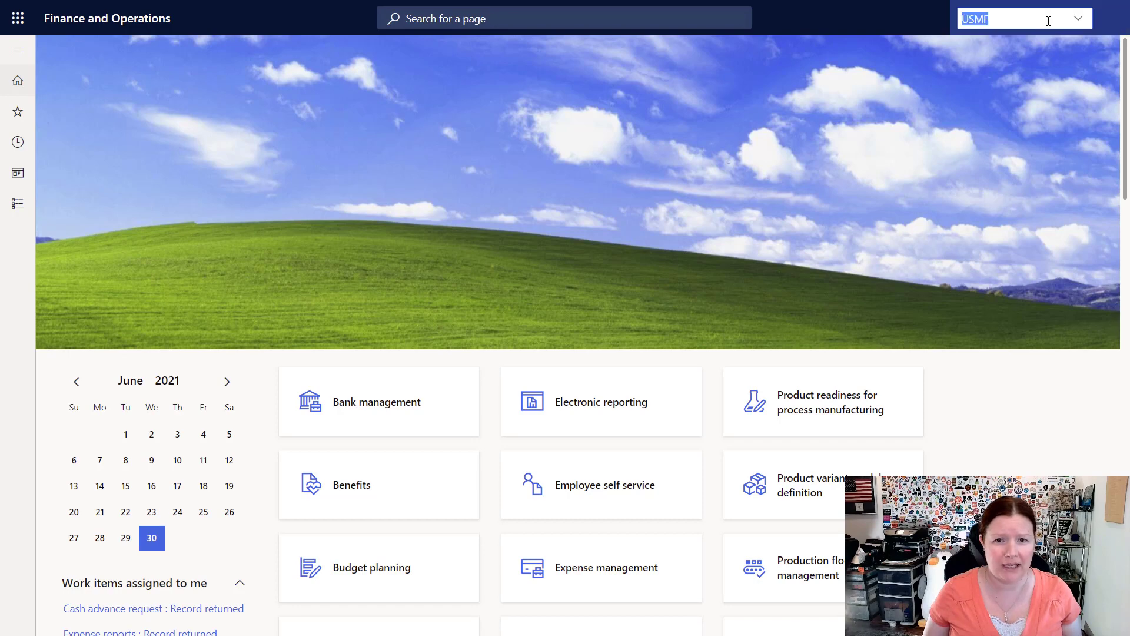
{"action": "left_click", "coordinate": [1077, 18]}
{"action": "scroll", "coordinate": [961, 134], "scroll_direction": "up", "scroll_amount": 6}
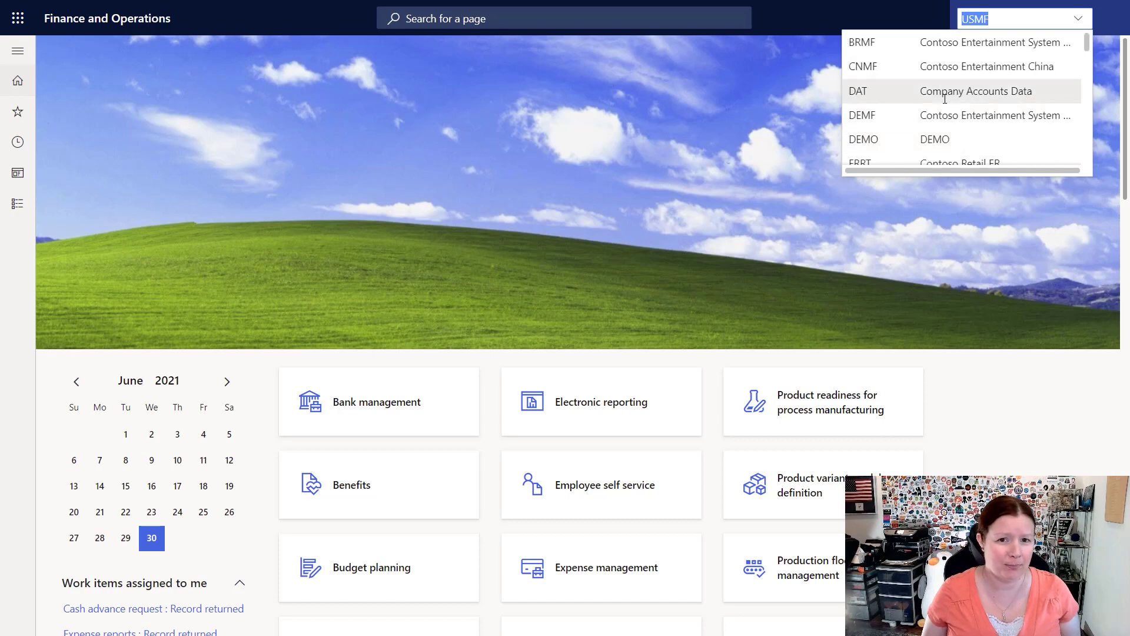
{"action": "left_click", "coordinate": [945, 94]}
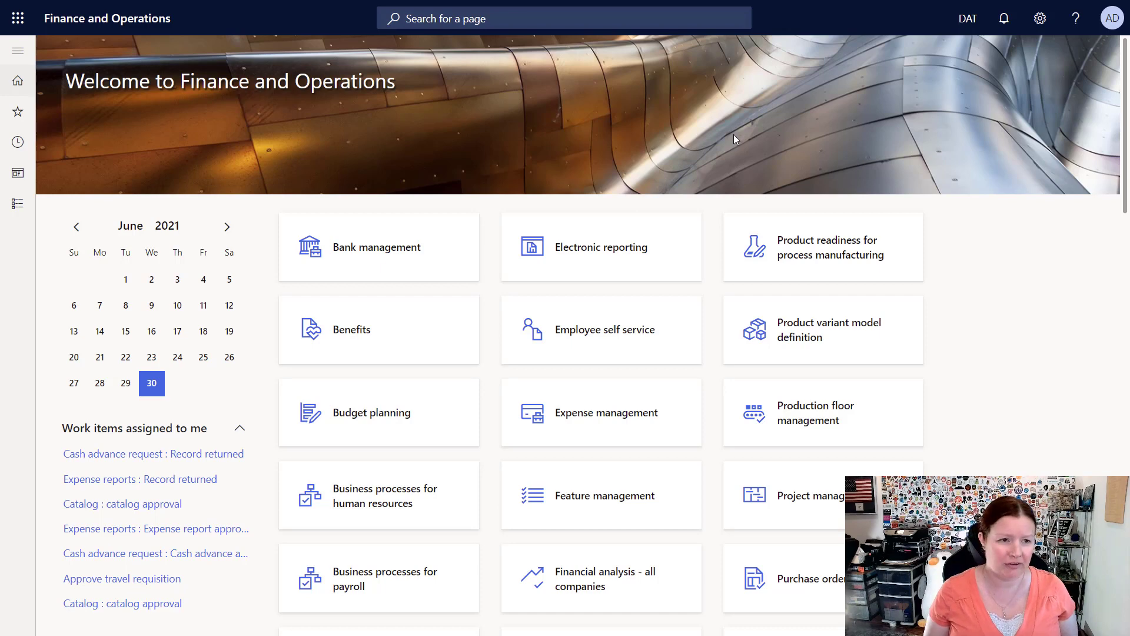
Browse the full company list again and close it, keeping DAT active
{"action": "left_click", "coordinate": [968, 18]}
{"action": "left_click", "coordinate": [1078, 23]}
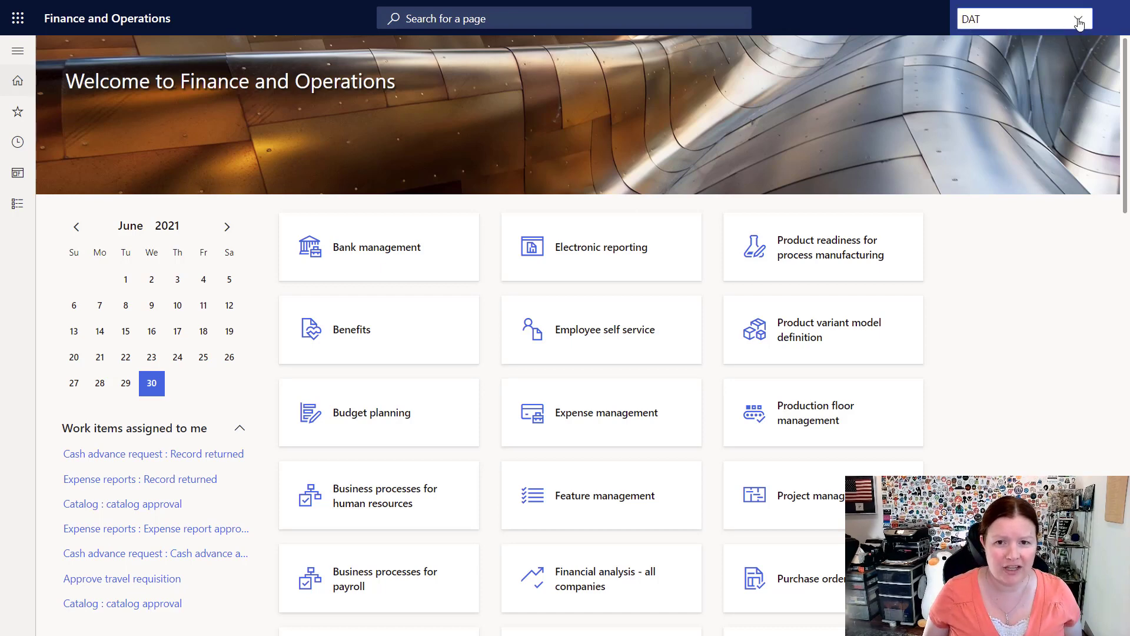
{"action": "scroll", "coordinate": [1036, 116], "scroll_direction": "up", "scroll_amount": 1}
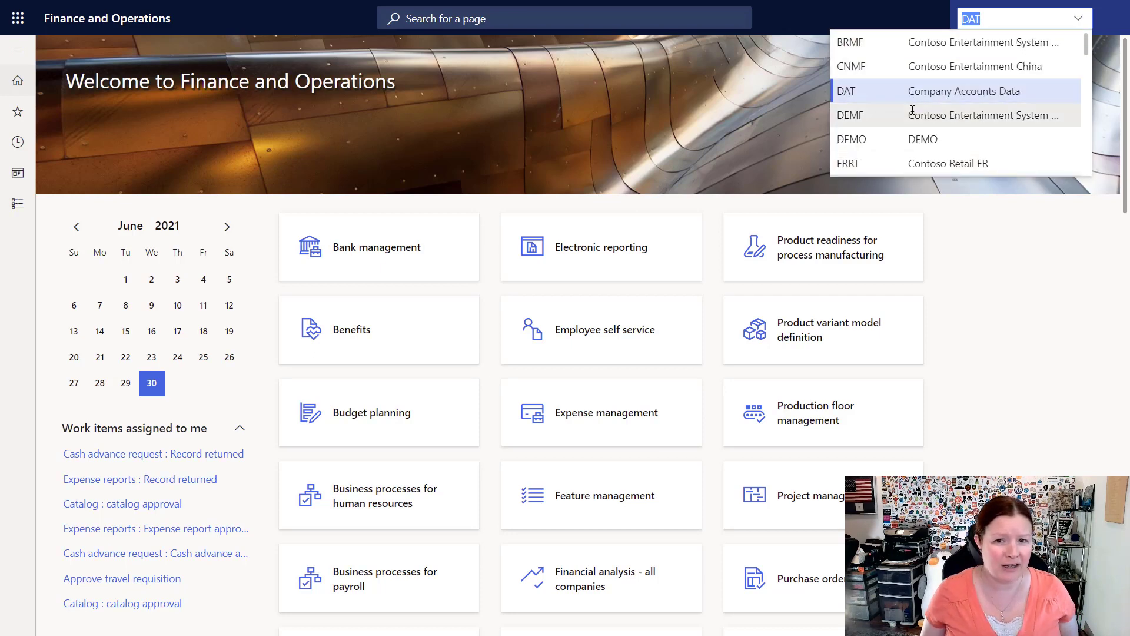
{"action": "scroll", "coordinate": [912, 112], "scroll_direction": "down", "scroll_amount": 5}
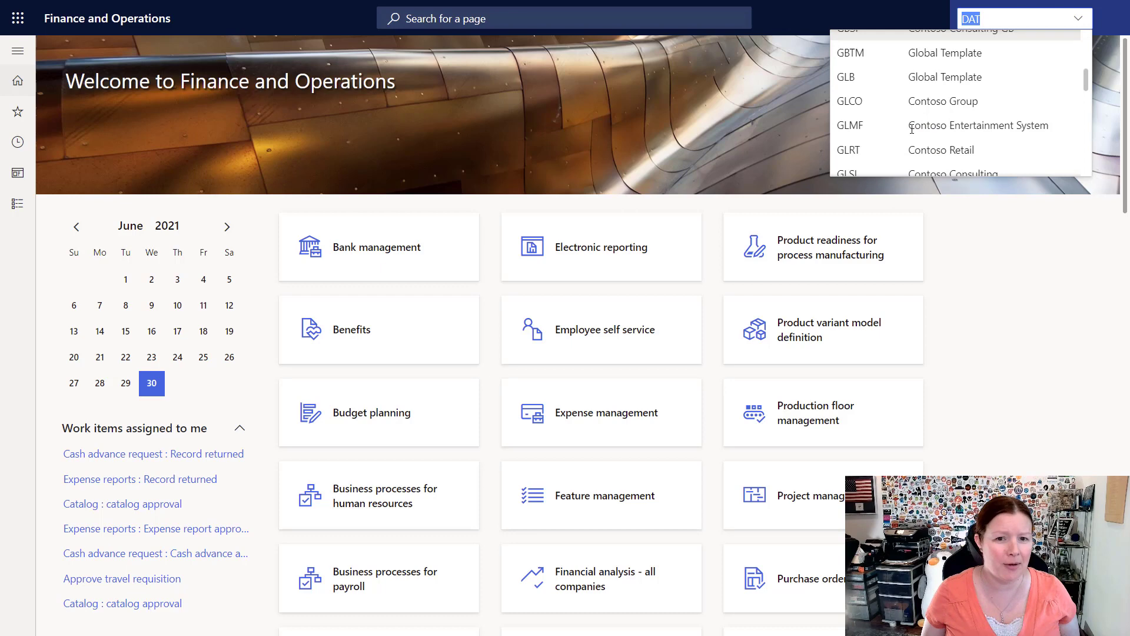
{"action": "scroll", "coordinate": [911, 129], "scroll_direction": "down", "scroll_amount": 5}
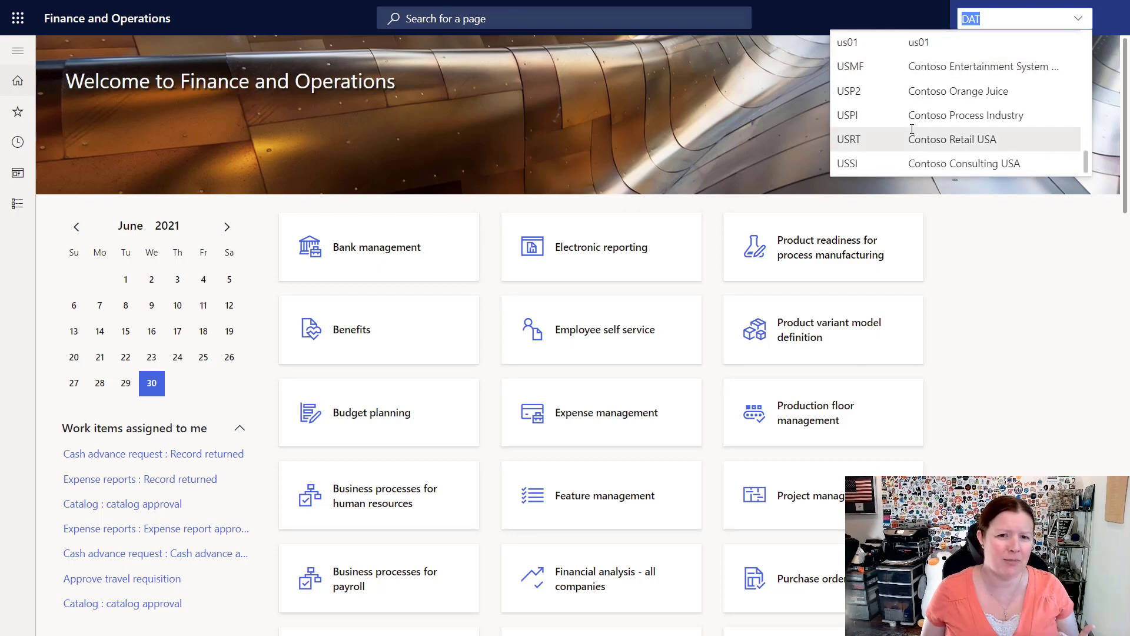
{"action": "scroll", "coordinate": [911, 129], "scroll_direction": "up", "scroll_amount": 10}
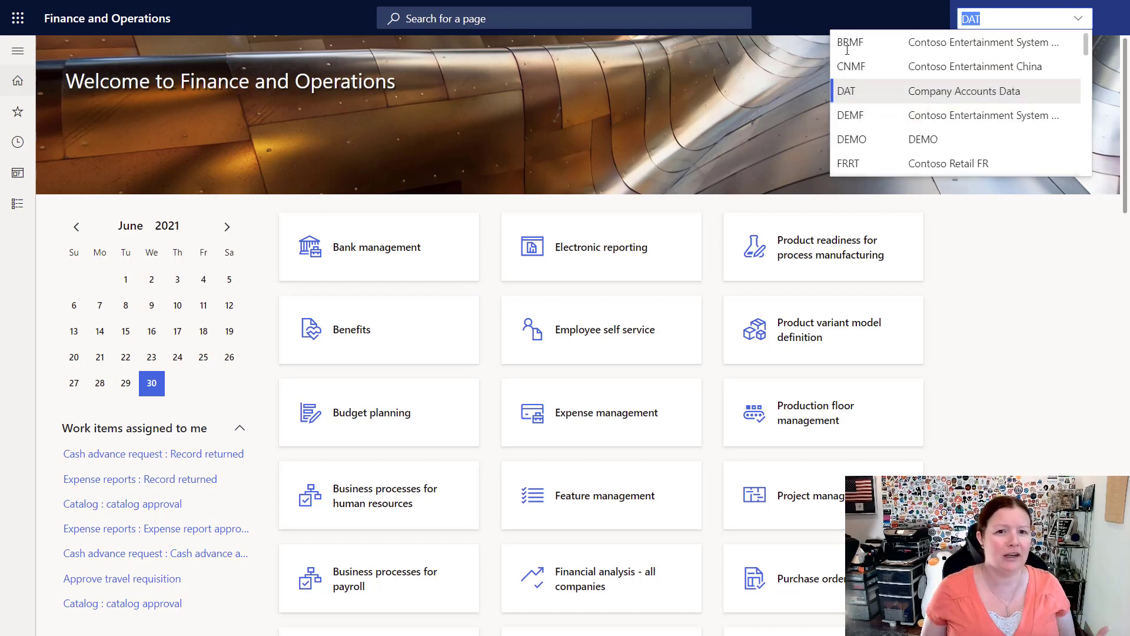
{"action": "left_click", "coordinate": [802, 29]}
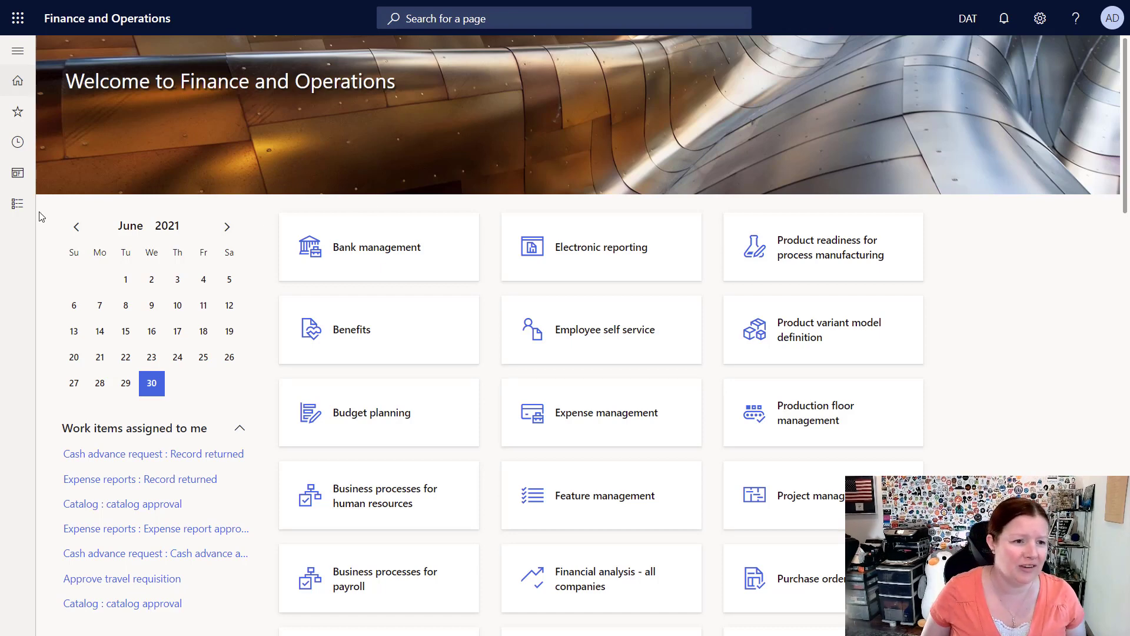
Go to Modules > Organization administration > Organizations > Legal entities
{"action": "left_click", "coordinate": [18, 206]}
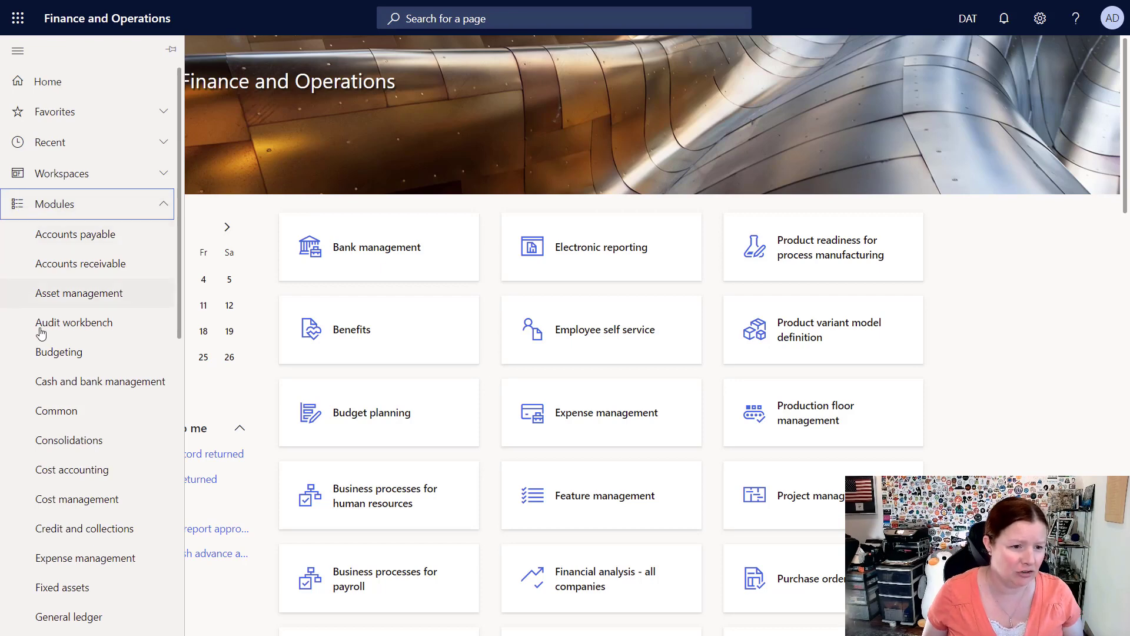
{"action": "scroll", "coordinate": [31, 466], "scroll_direction": "down", "scroll_amount": 5}
{"action": "scroll", "coordinate": [31, 466], "scroll_direction": "down", "scroll_amount": 1}
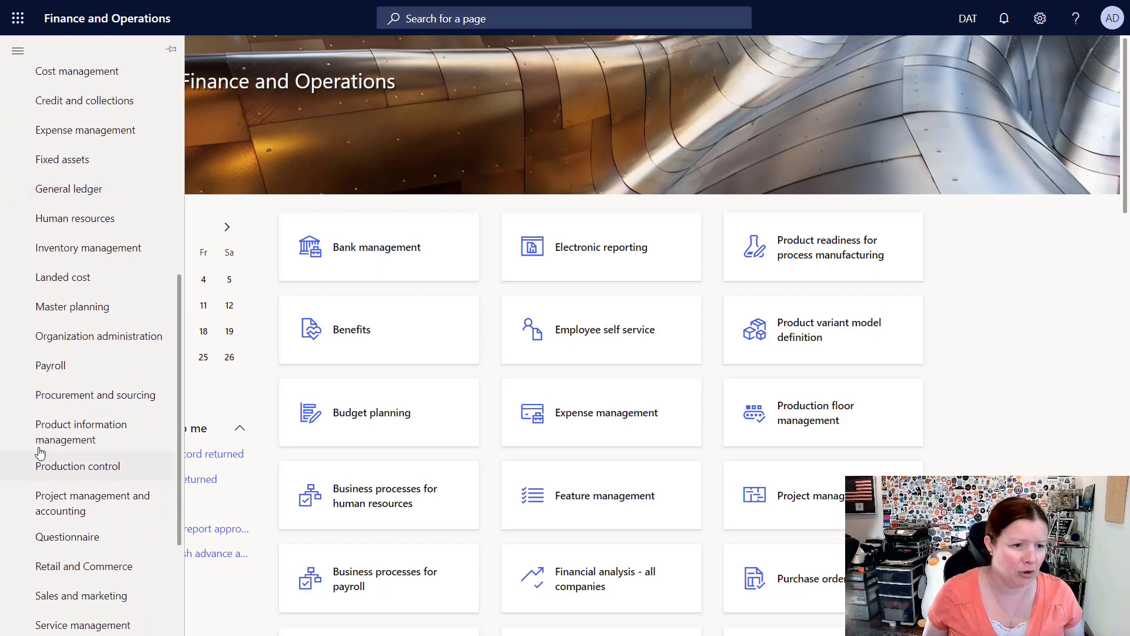
{"action": "left_click", "coordinate": [81, 344]}
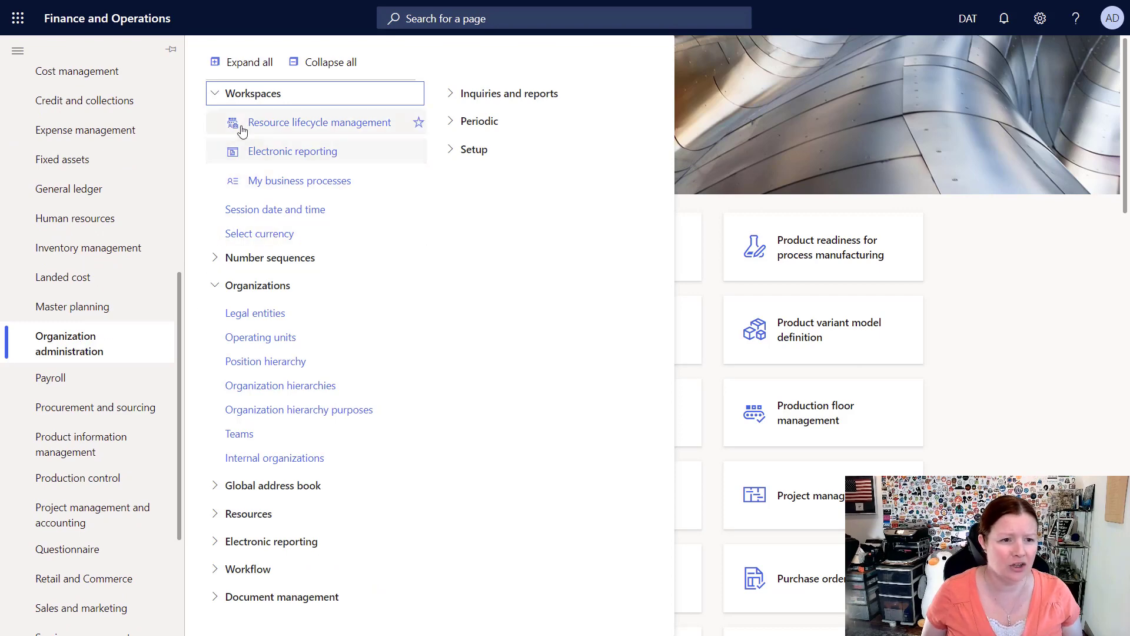
{"action": "left_click", "coordinate": [246, 322]}
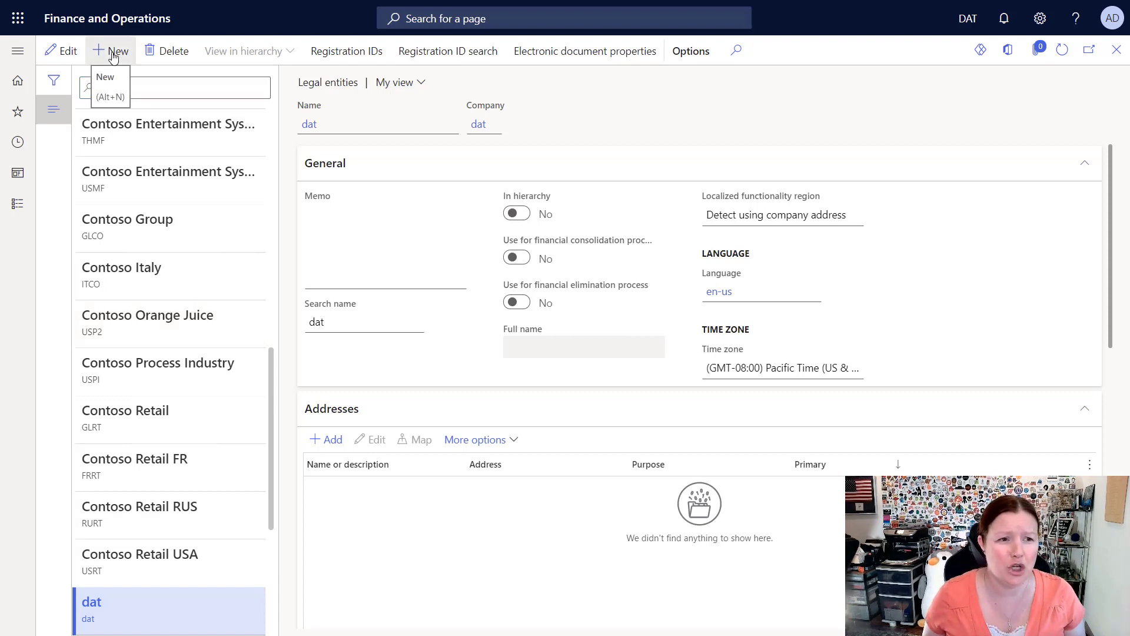
Create legal entity 'Dynamics 365 Unboxed' with company code UNBX and country/region USA
{"action": "left_click", "coordinate": [114, 57]}
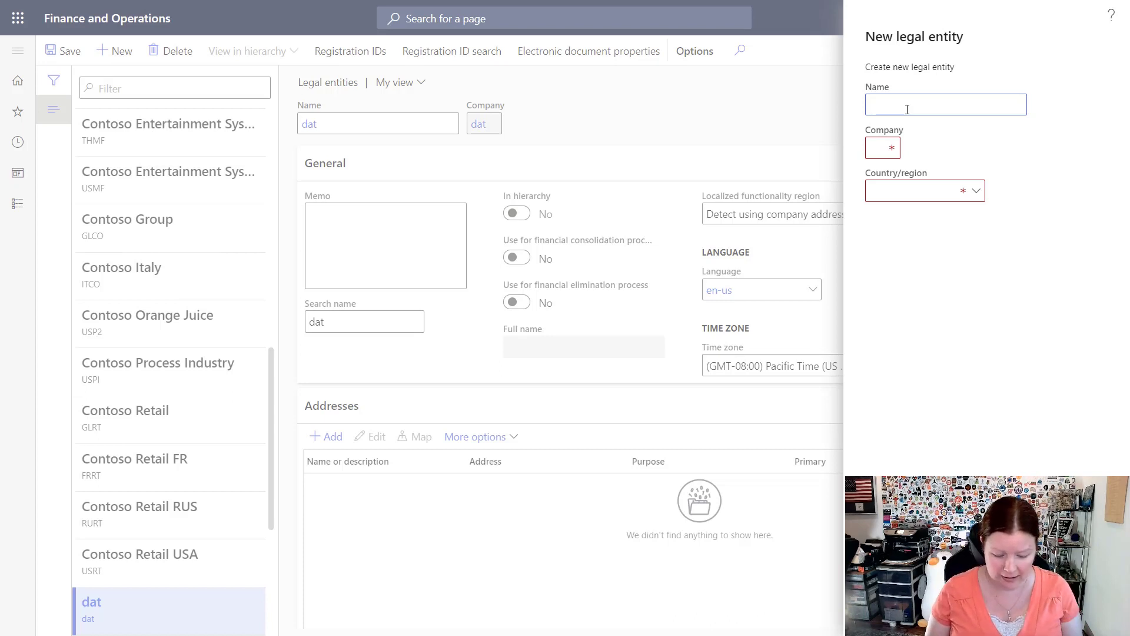
{"action": "type", "text": "Dynamics 365 Unb"}
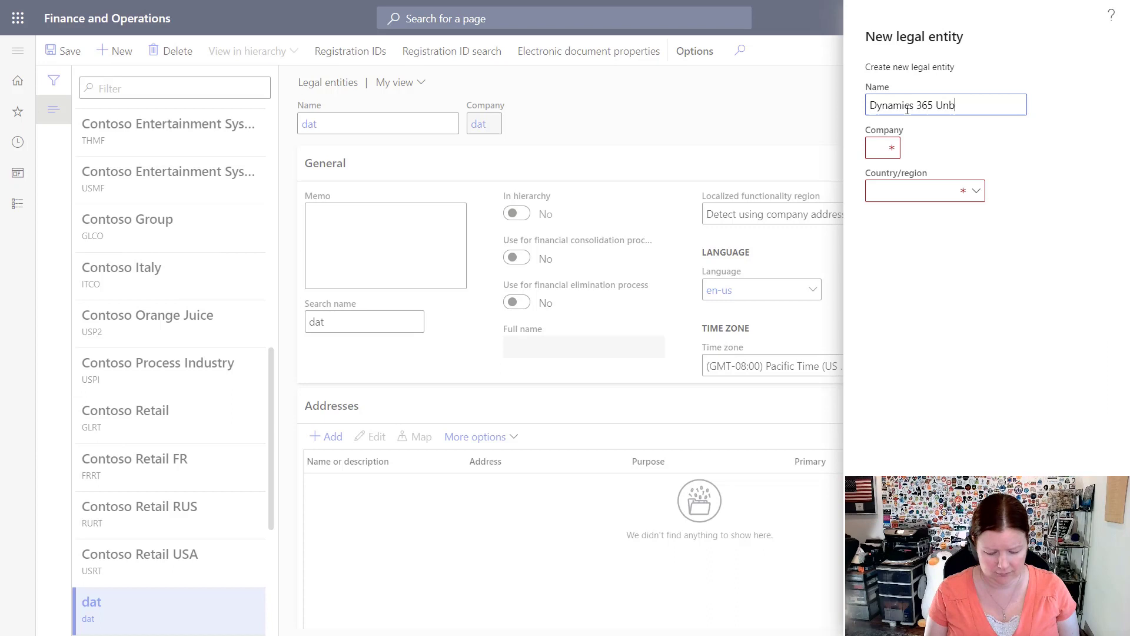
{"action": "type", "text": "oxed"}
{"action": "key", "text": "Tab"}
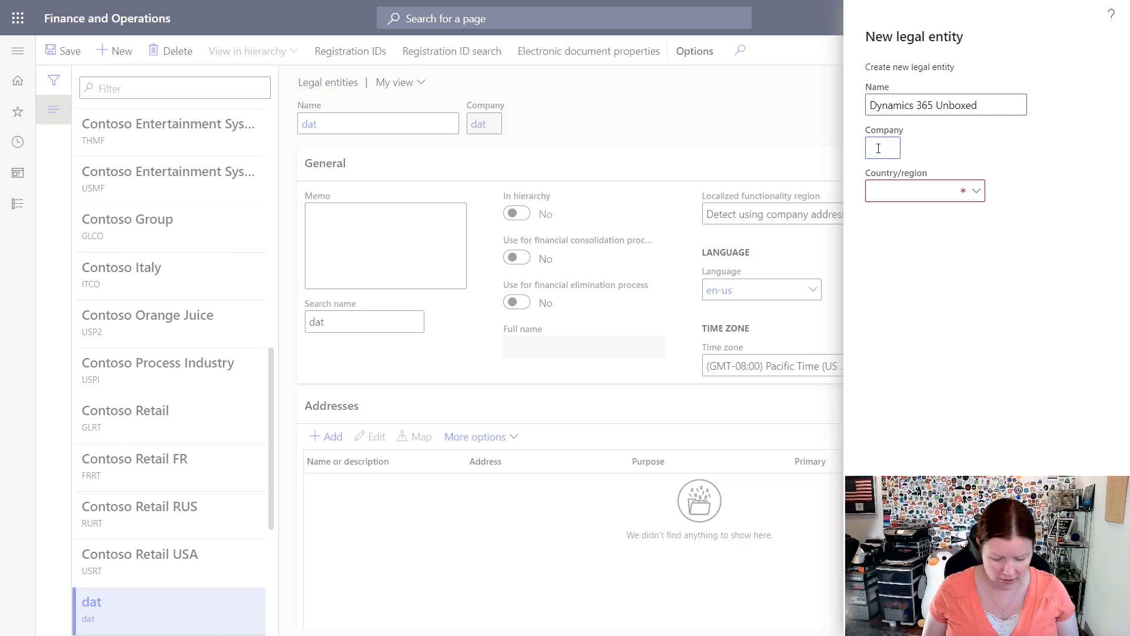
{"action": "type", "text": "UNB"}
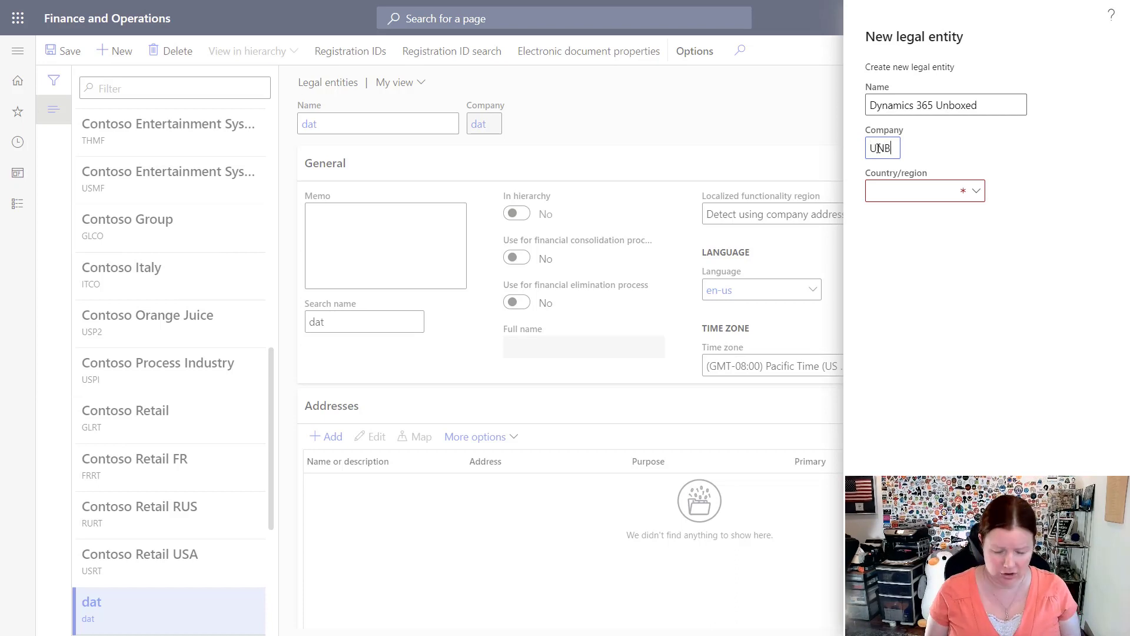
{"action": "type", "text": "X"}
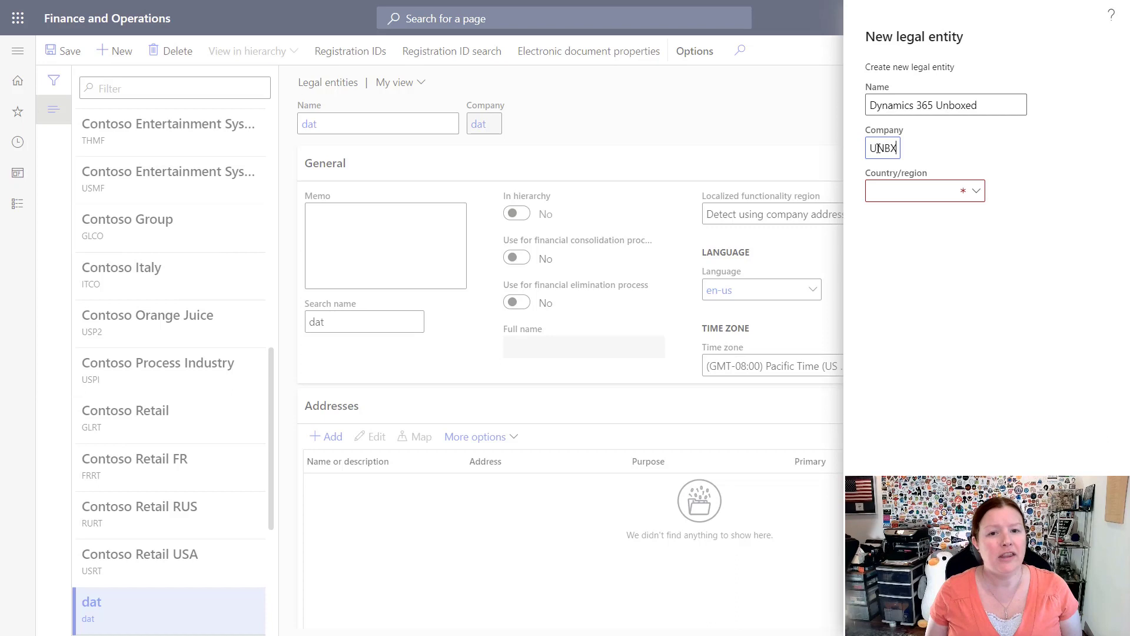
{"action": "left_click", "coordinate": [880, 188]}
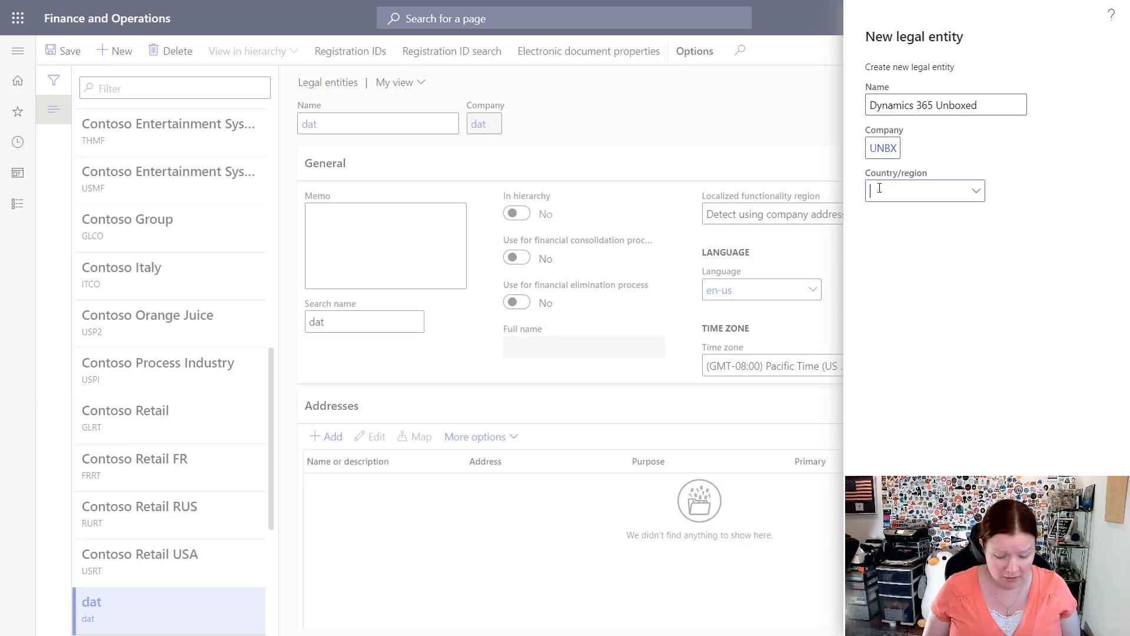
{"action": "type", "text": "USA"}
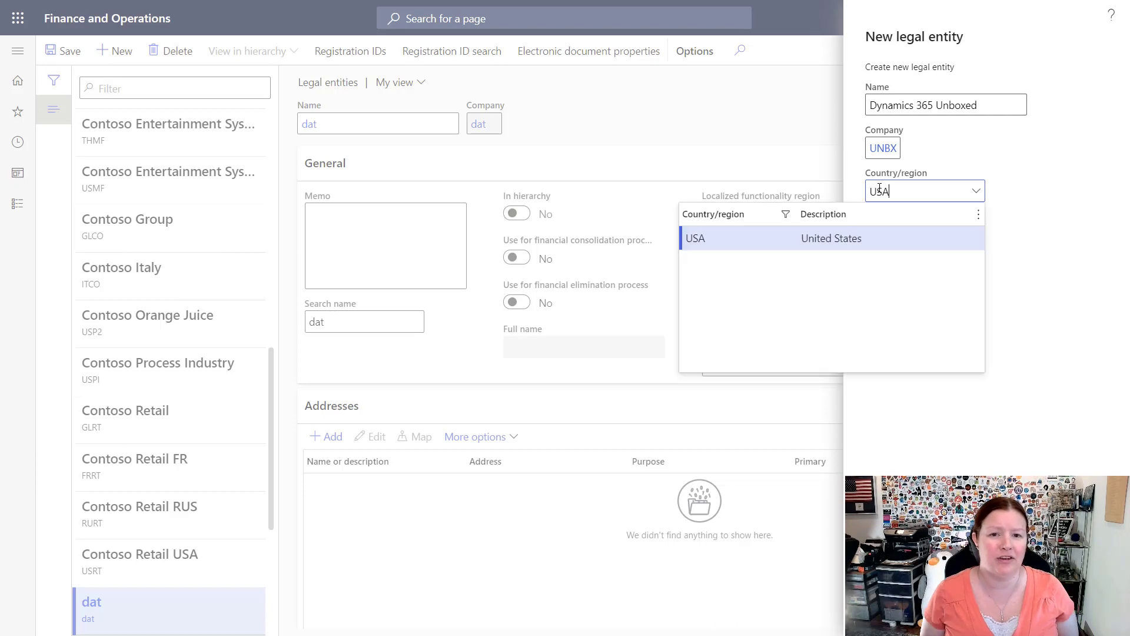
{"action": "left_click", "coordinate": [841, 239]}
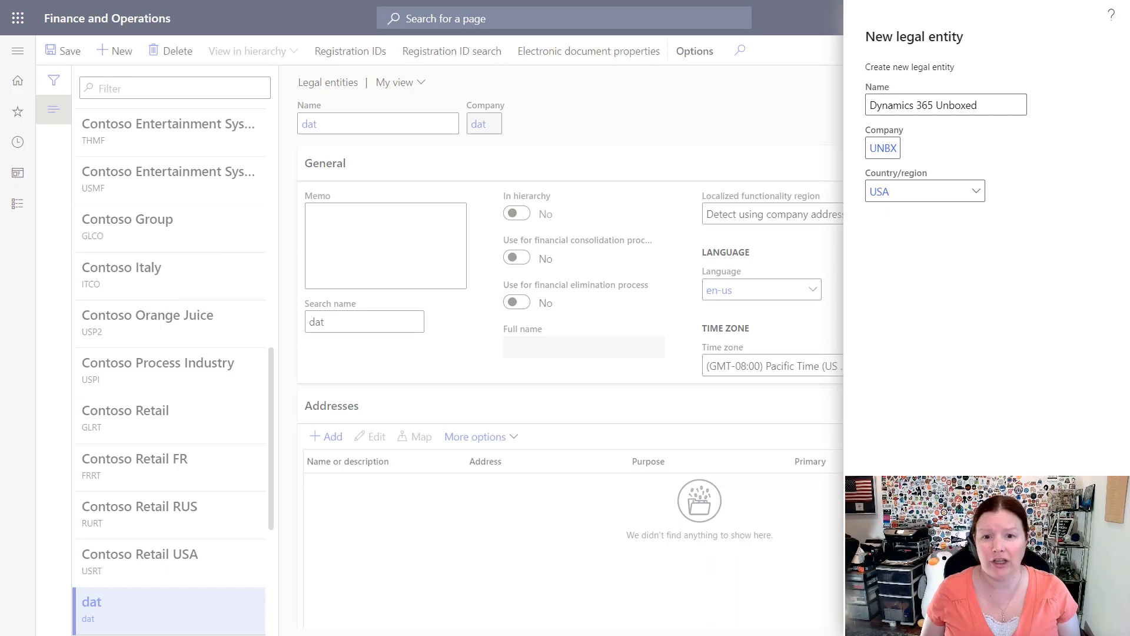
{"action": "key", "text": "Return"}
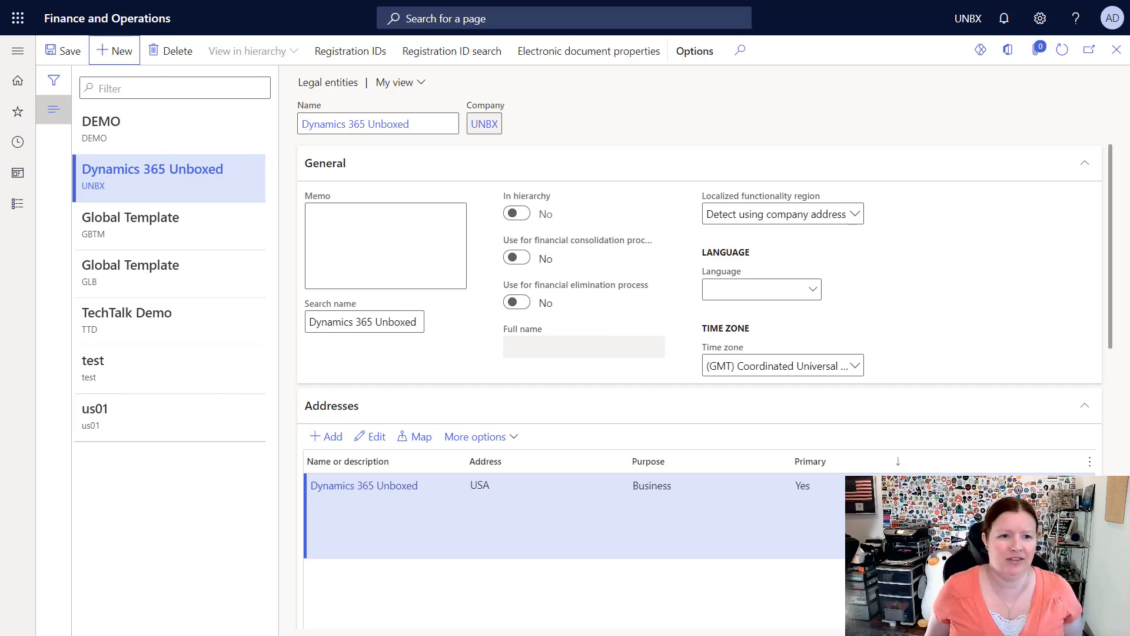
Review the General fields of UNBX, including Memo and the In hierarchy setting
{"action": "left_click", "coordinate": [358, 237]}
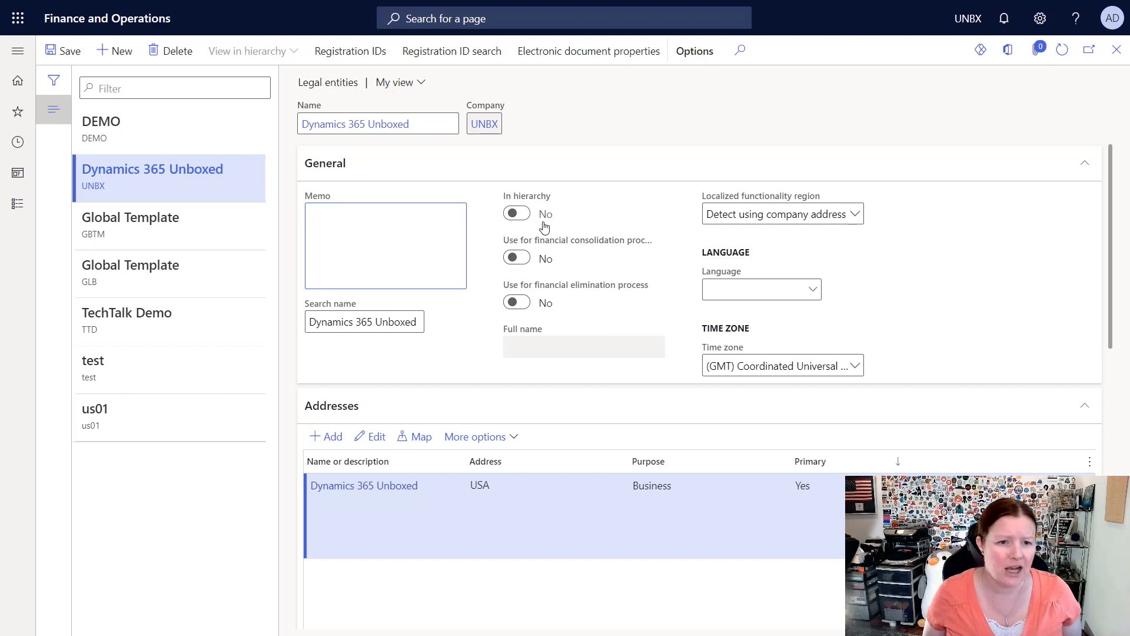
{"action": "left_click", "coordinate": [523, 217]}
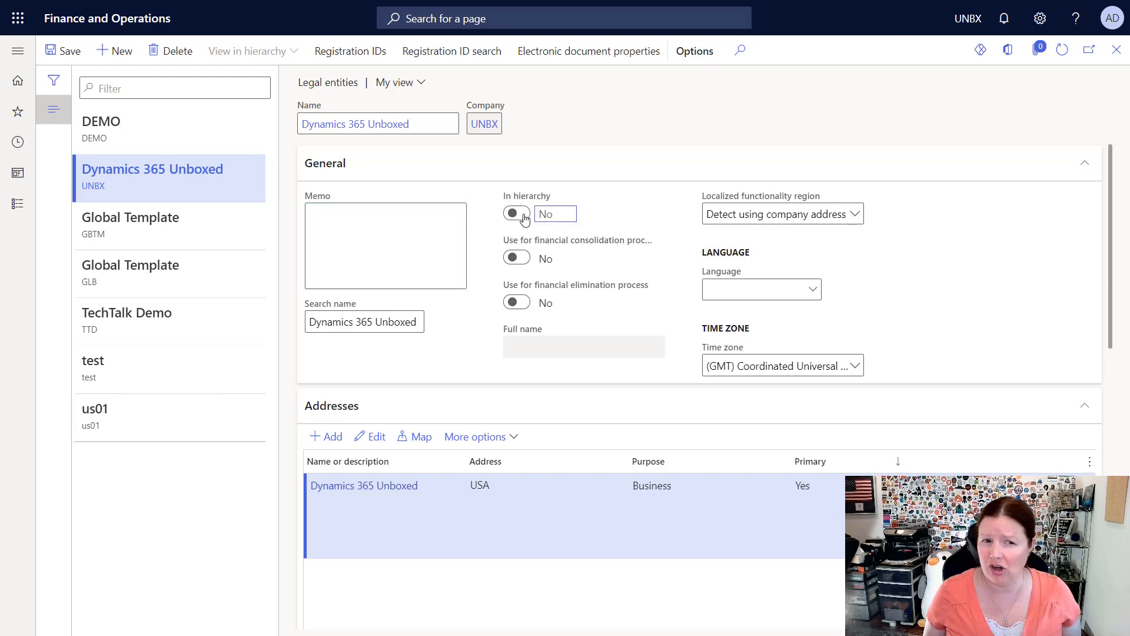
{"action": "left_click", "coordinate": [571, 214]}
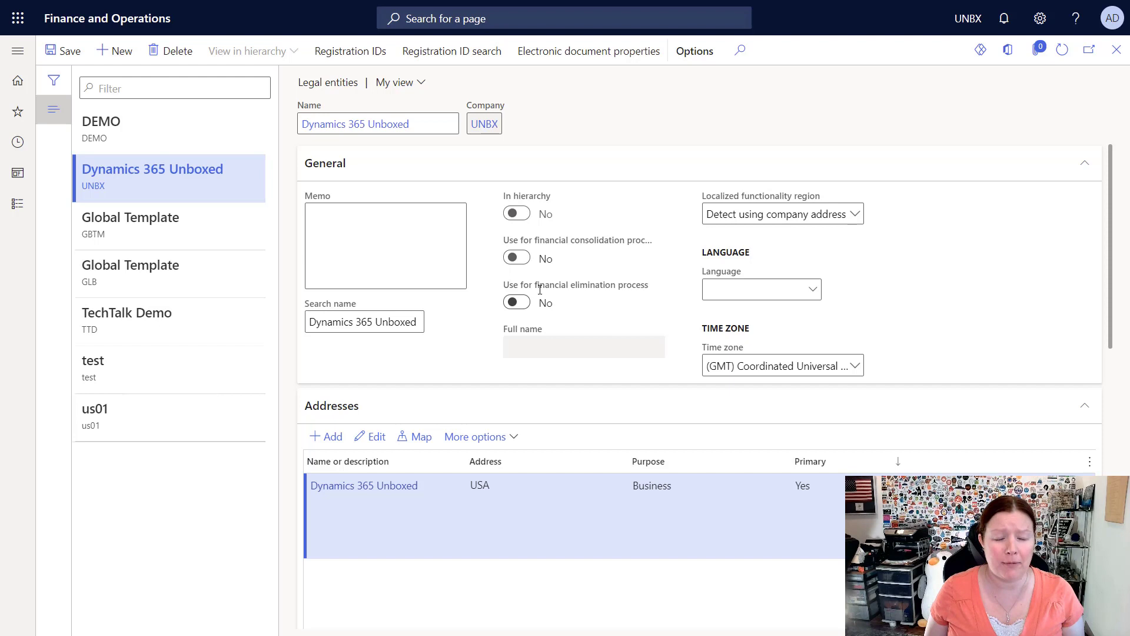
{"action": "mouse_move", "coordinate": [537, 288]}
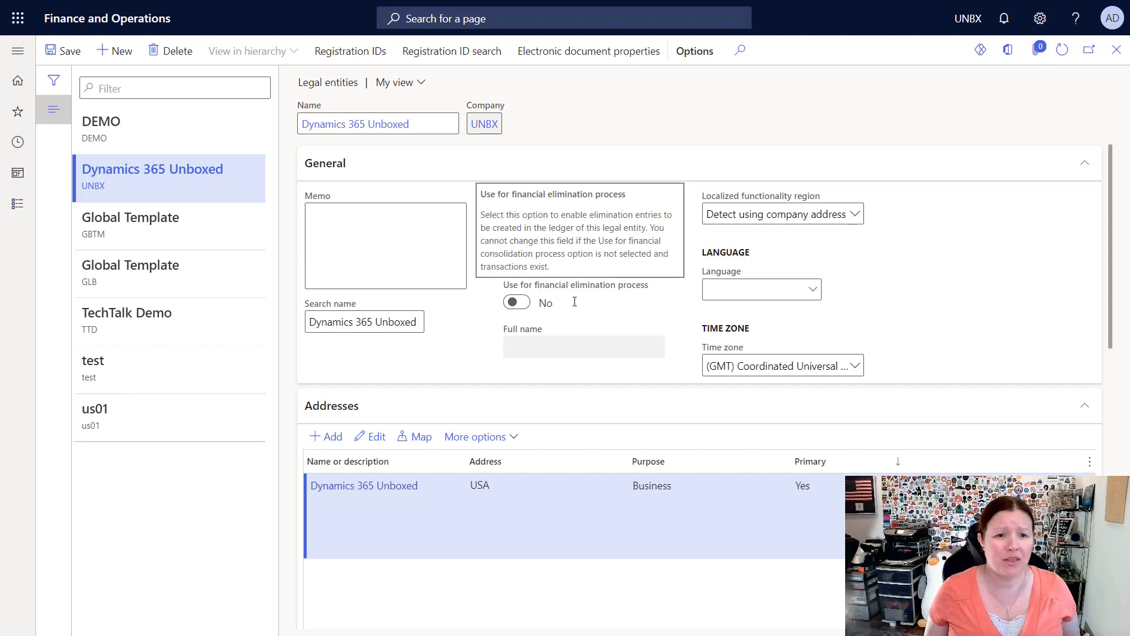
{"action": "mouse_move", "coordinate": [578, 302]}
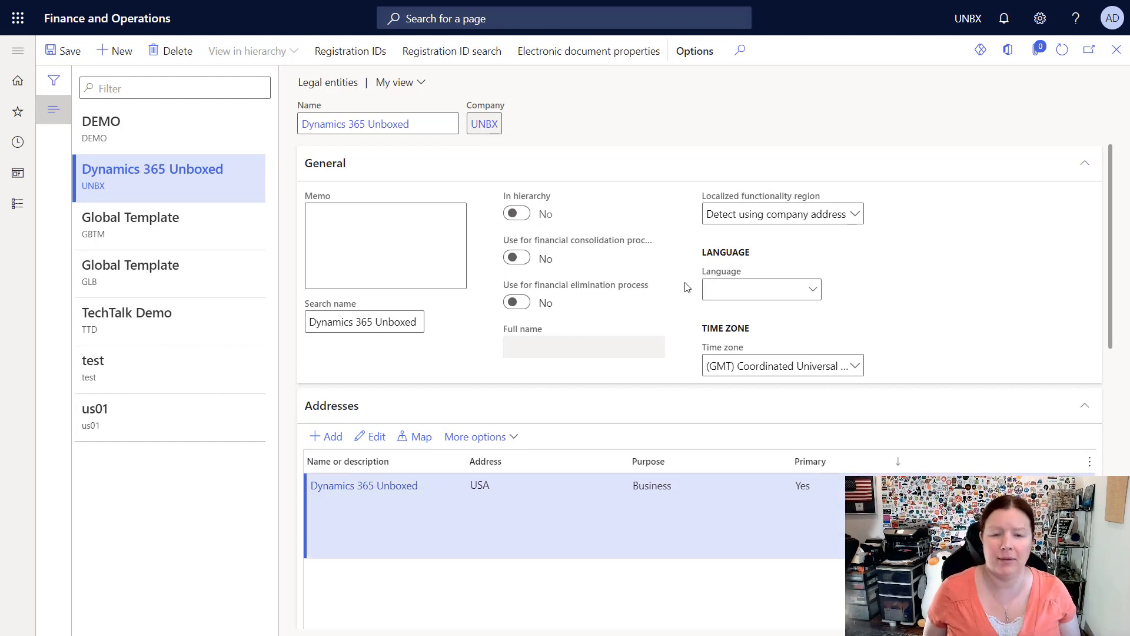
Browse the Localized functionality region countries, leaving it at Detect using company address
{"action": "left_click", "coordinate": [855, 224]}
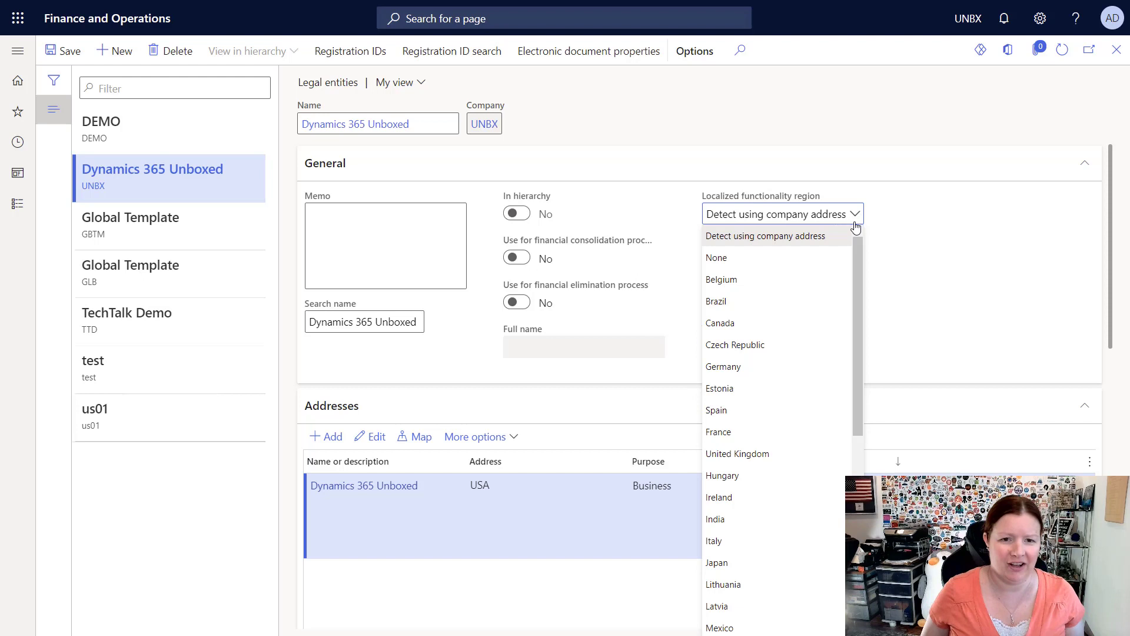
{"action": "scroll", "coordinate": [833, 347], "scroll_direction": "down", "scroll_amount": 5}
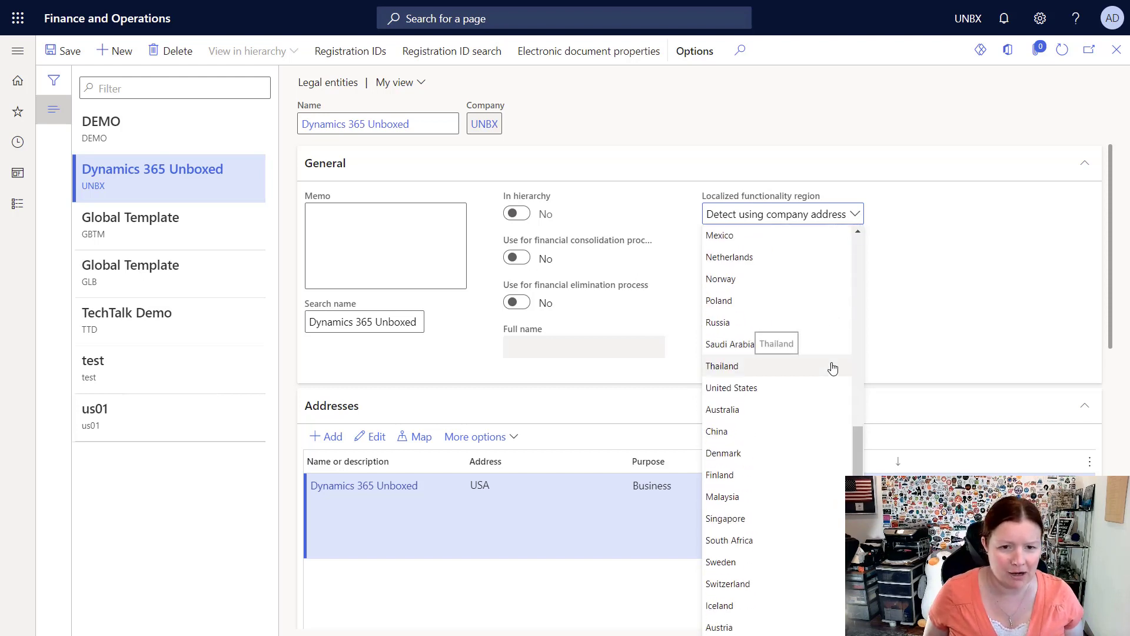
{"action": "scroll", "coordinate": [832, 366], "scroll_direction": "up", "scroll_amount": 5}
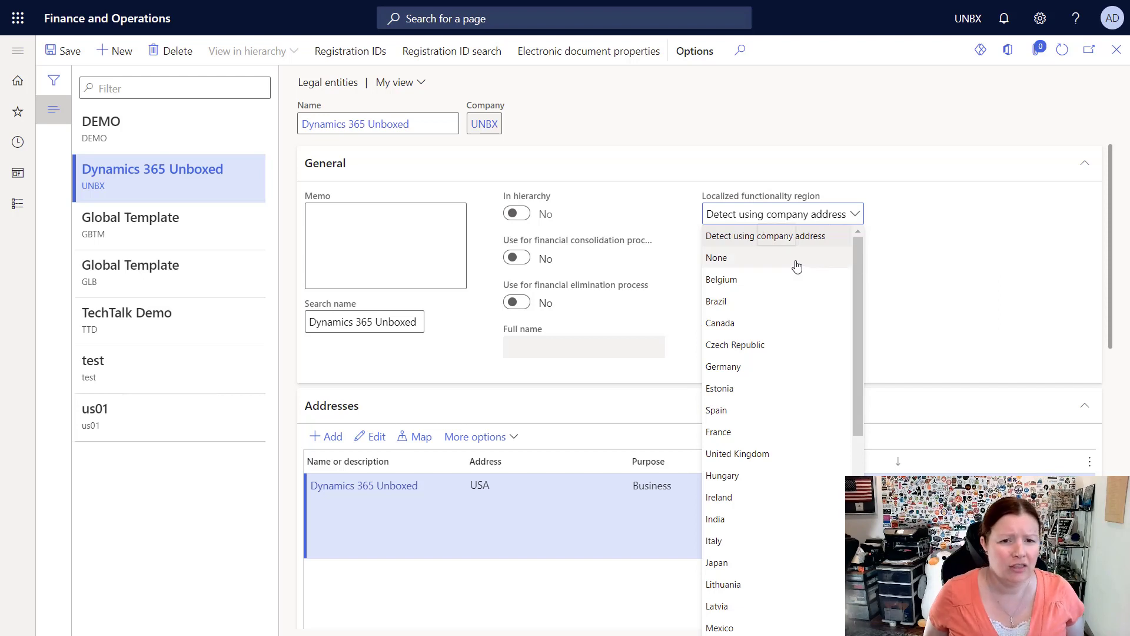
{"action": "left_click", "coordinate": [956, 237]}
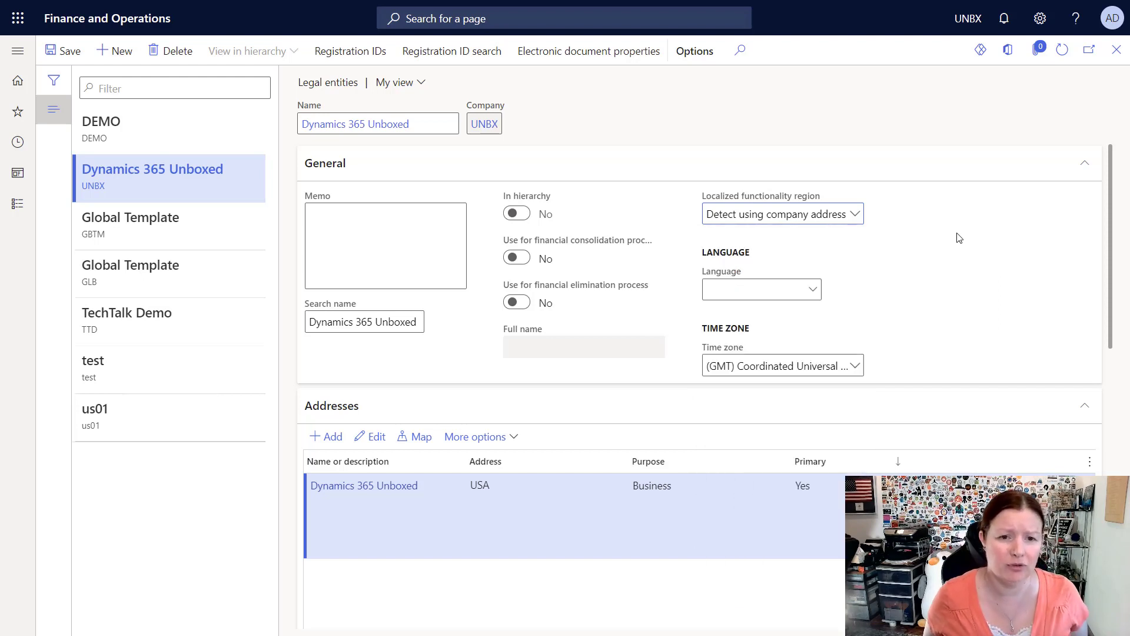
{"action": "left_click", "coordinate": [750, 292]}
Set the UNBX language to en-us
{"action": "type", "text": "en-us"}
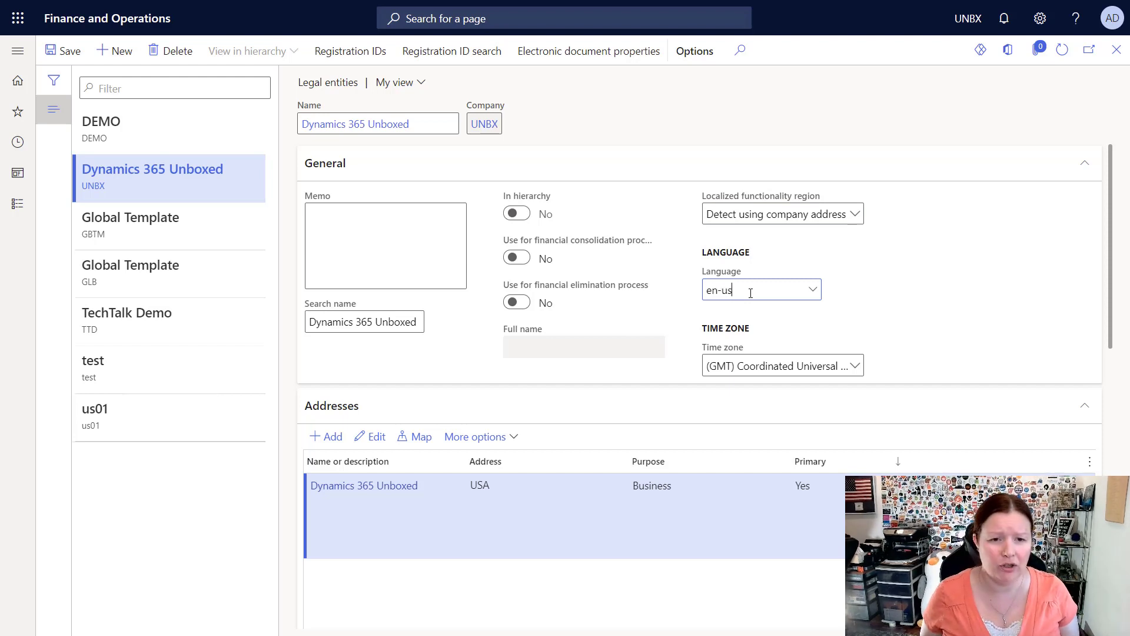
{"action": "key", "text": "ctrl+s"}
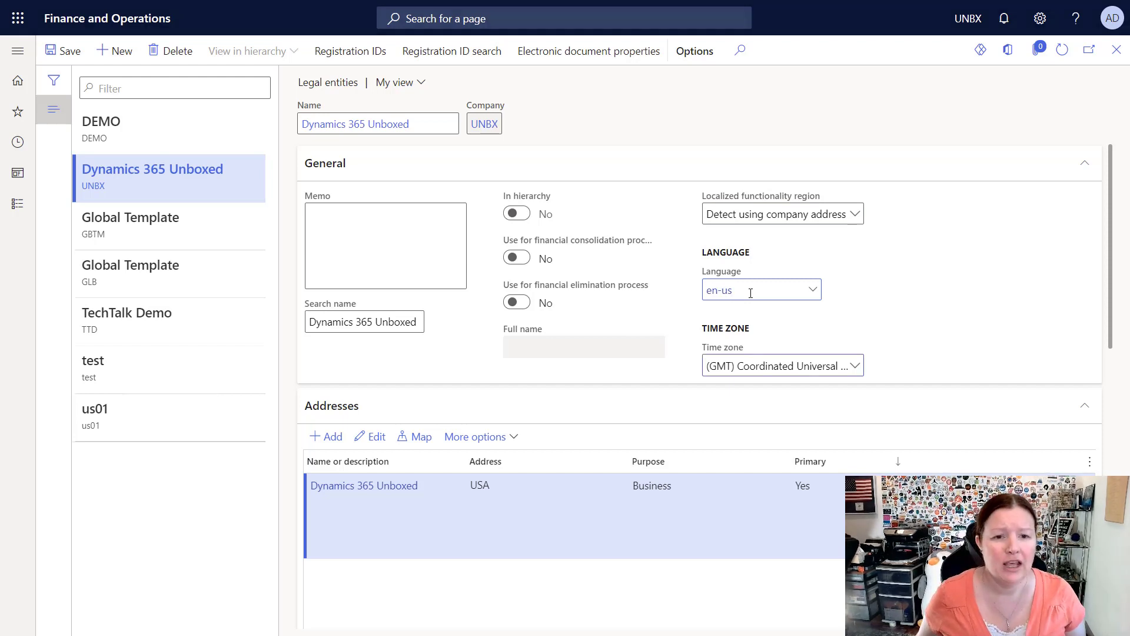
{"action": "key", "text": "Tab"}
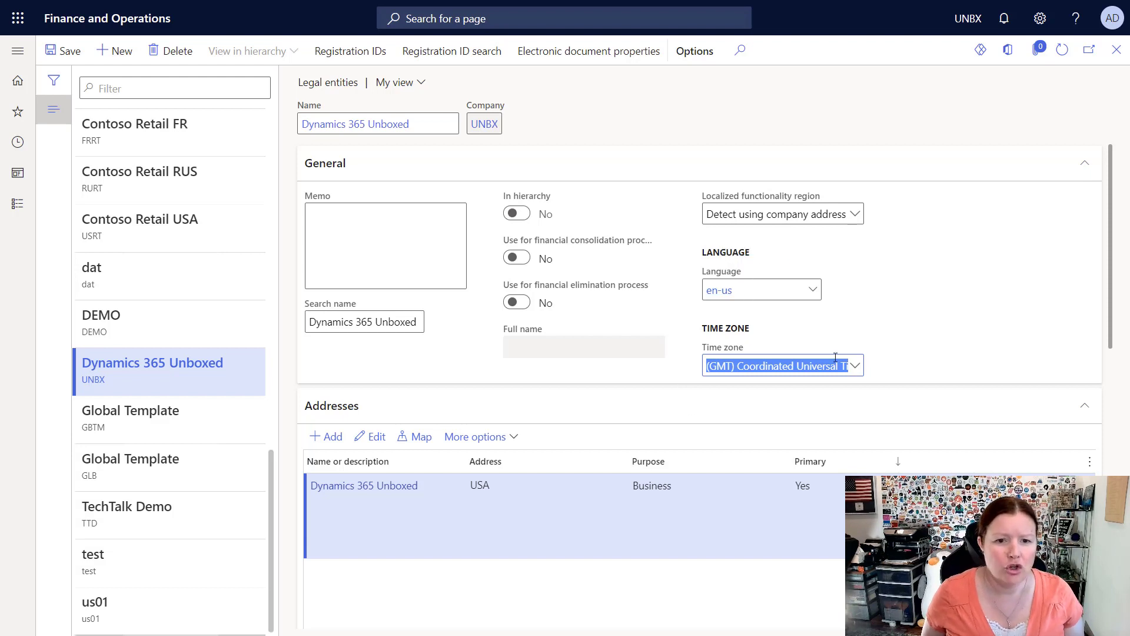
Choose time zone (GMT-07:00) Mountain Time (US & Canada), then collapse the General section
{"action": "left_click", "coordinate": [854, 366]}
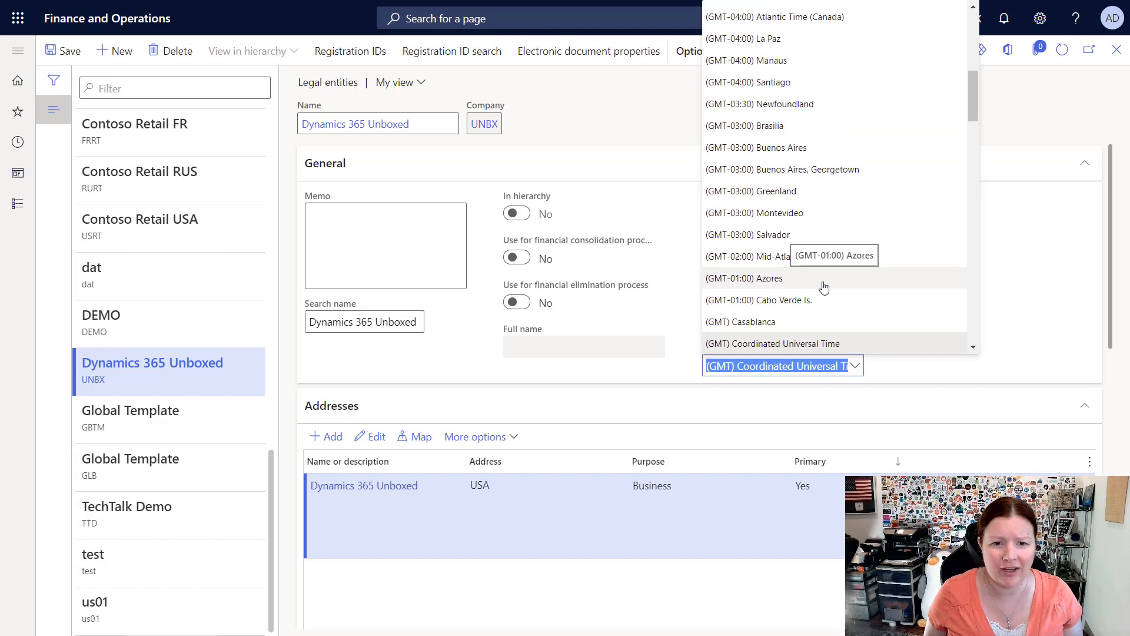
{"action": "scroll", "coordinate": [821, 282], "scroll_direction": "up", "scroll_amount": 3}
{"action": "scroll", "coordinate": [816, 271], "scroll_direction": "up", "scroll_amount": 1}
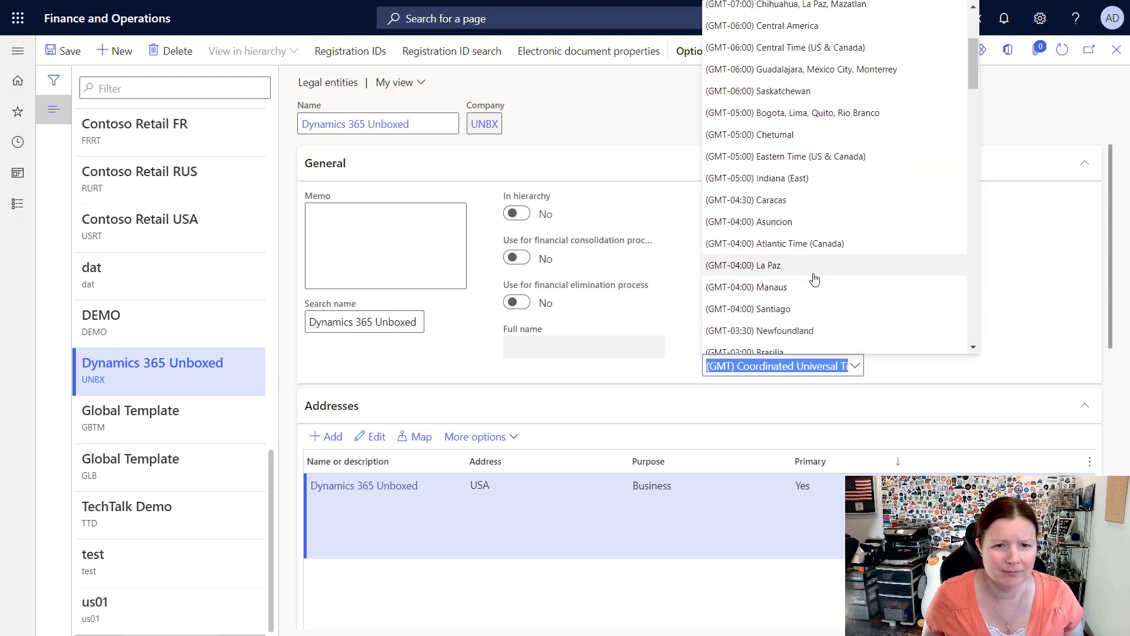
{"action": "scroll", "coordinate": [824, 200], "scroll_direction": "up", "scroll_amount": 3}
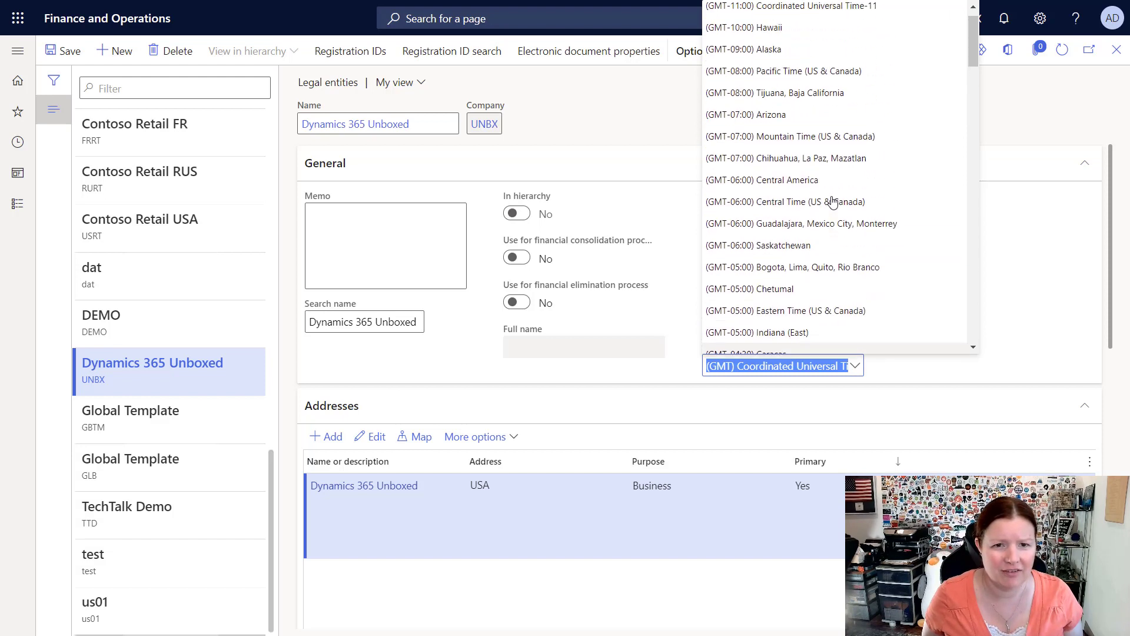
{"action": "left_click", "coordinate": [781, 143]}
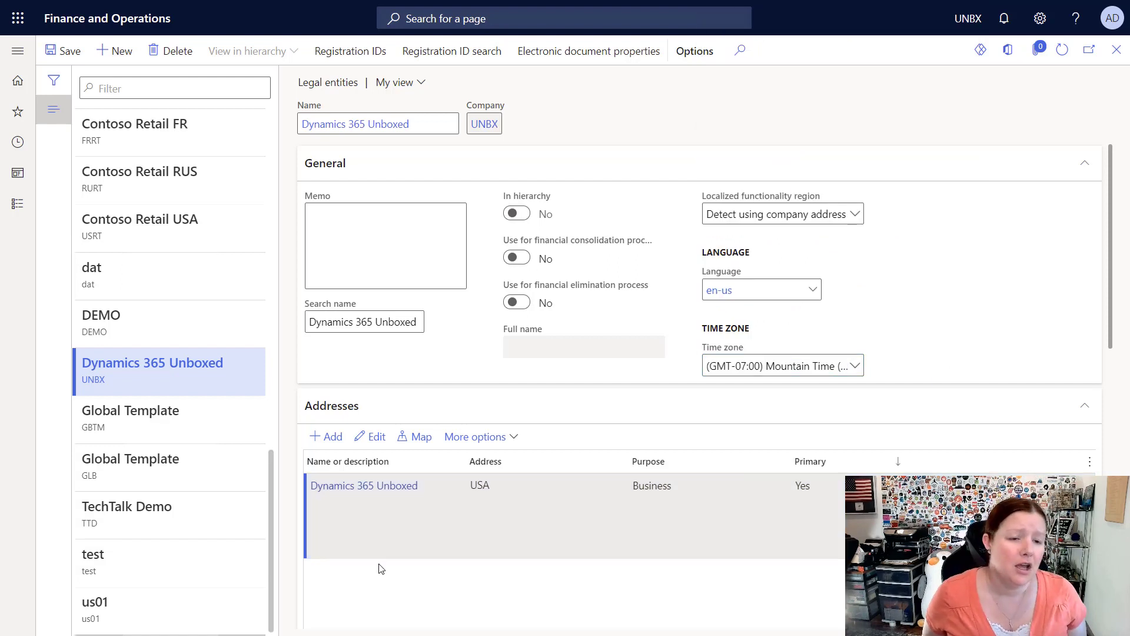
{"action": "left_click", "coordinate": [386, 528]}
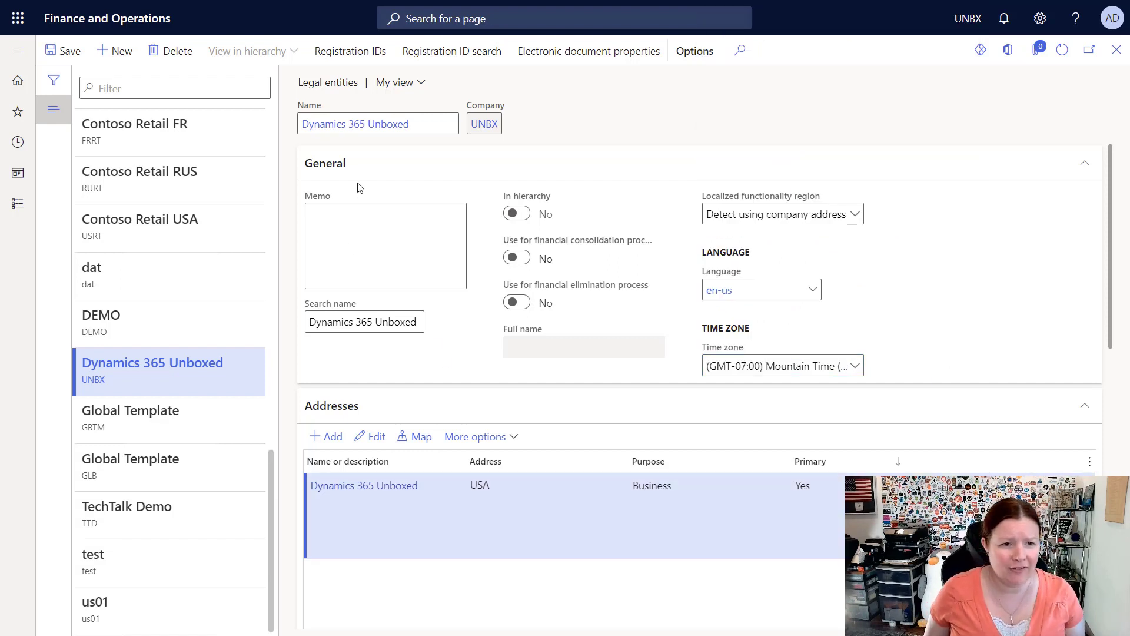
{"action": "left_click", "coordinate": [345, 167]}
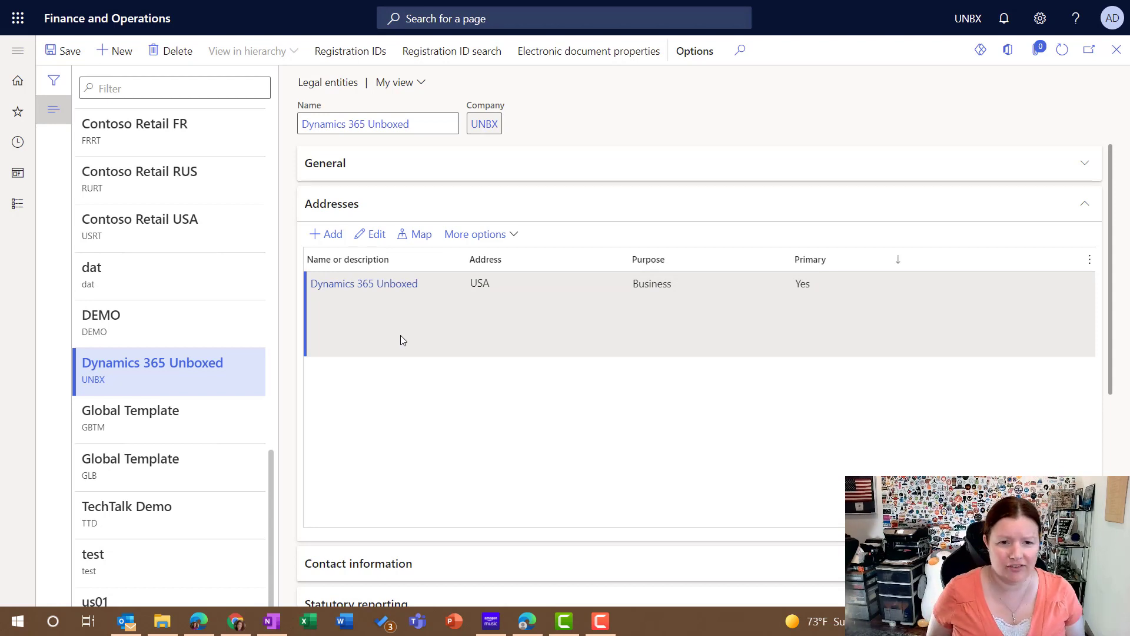
{"action": "left_click", "coordinate": [375, 236]}
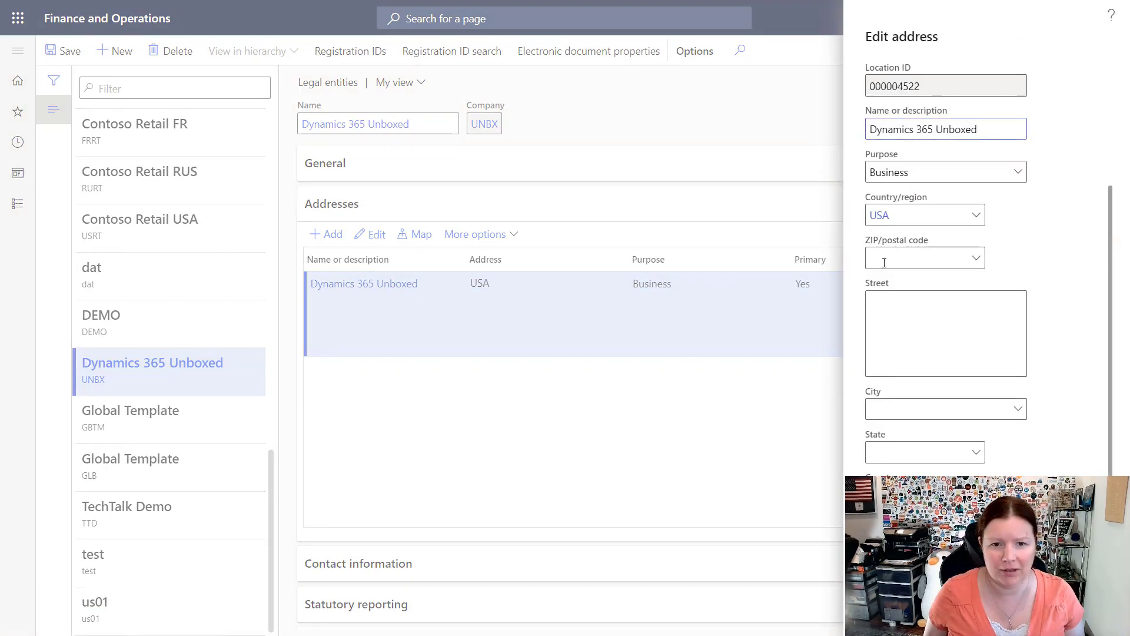
{"action": "left_click", "coordinate": [884, 263]}
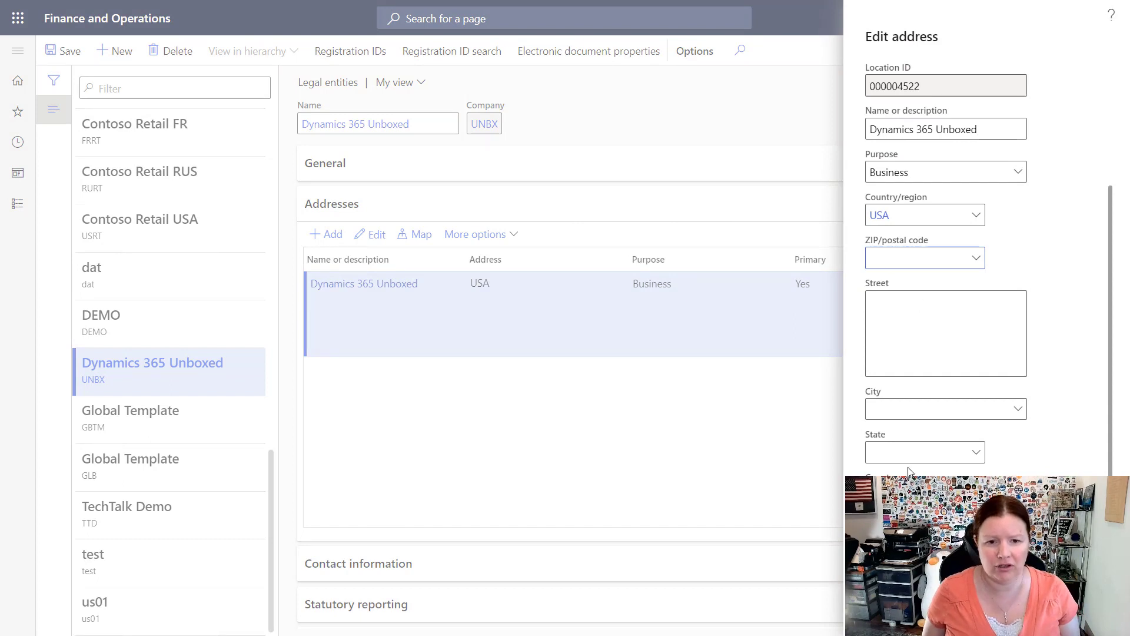
{"action": "scroll", "coordinate": [908, 469], "scroll_direction": "down", "scroll_amount": 1}
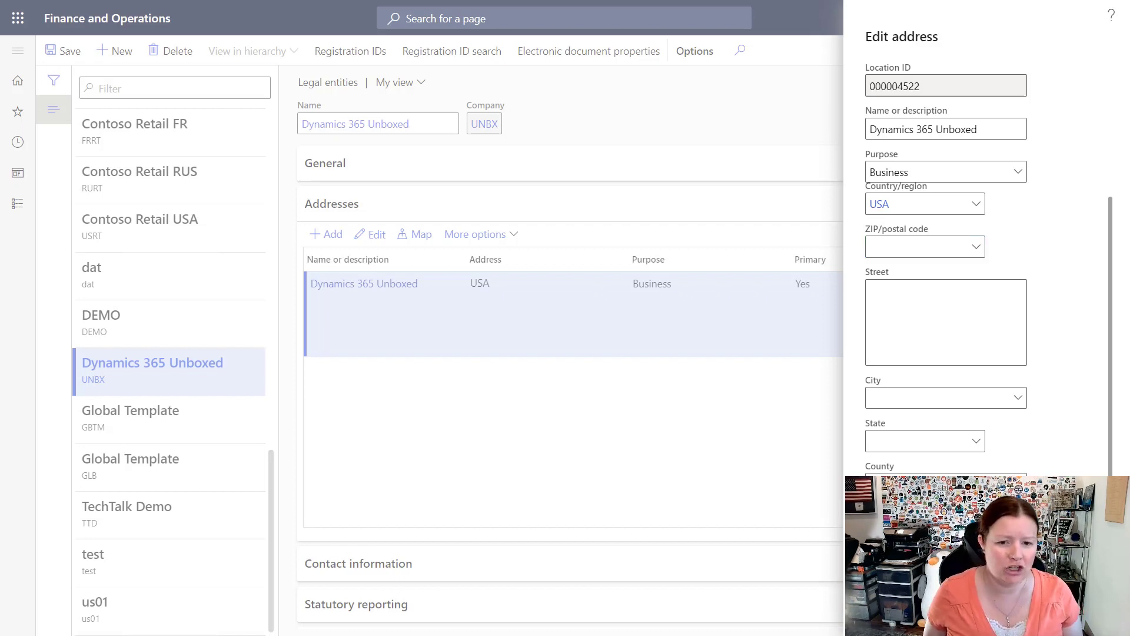
{"action": "key", "text": "Escape"}
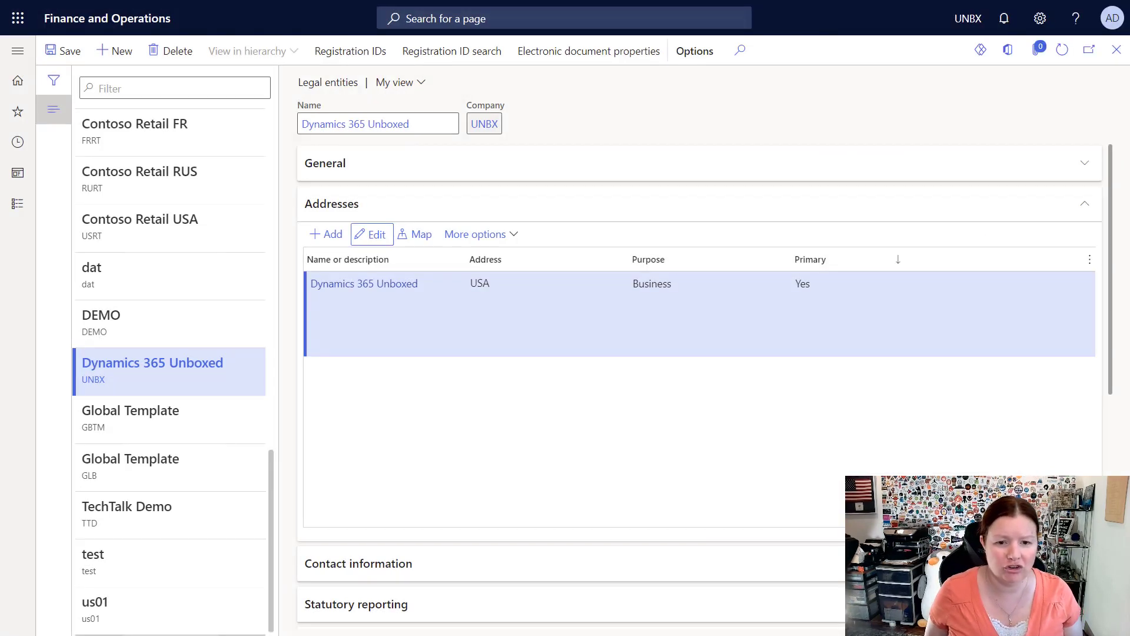
Collapse Addresses and expand Contact information, which lists no entries
{"action": "left_click", "coordinate": [361, 203]}
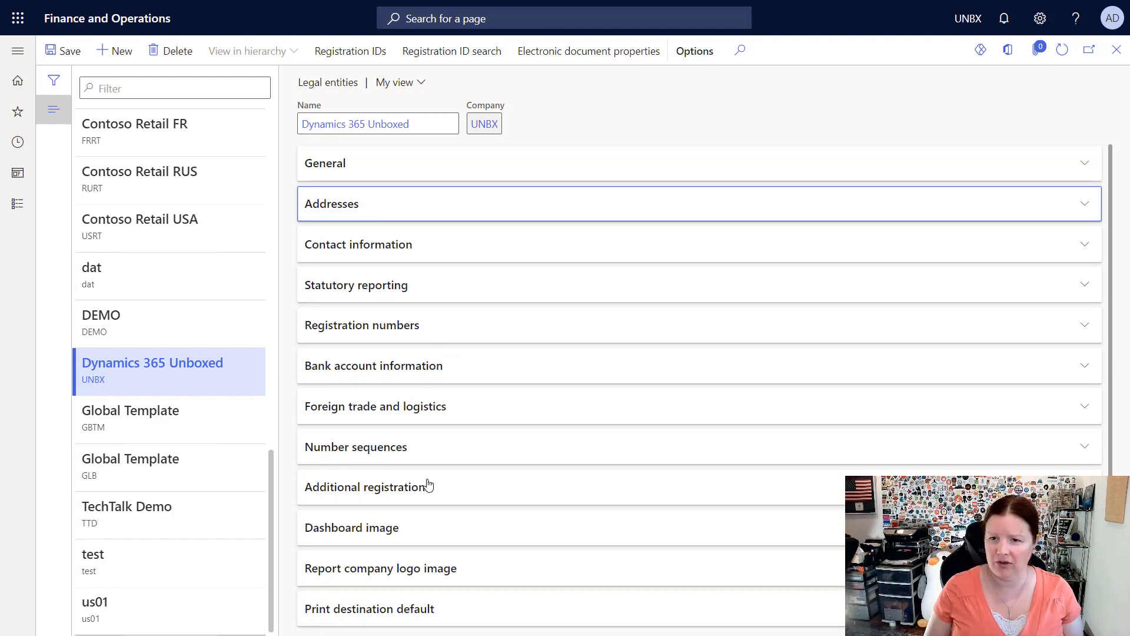
{"action": "left_click", "coordinate": [427, 259]}
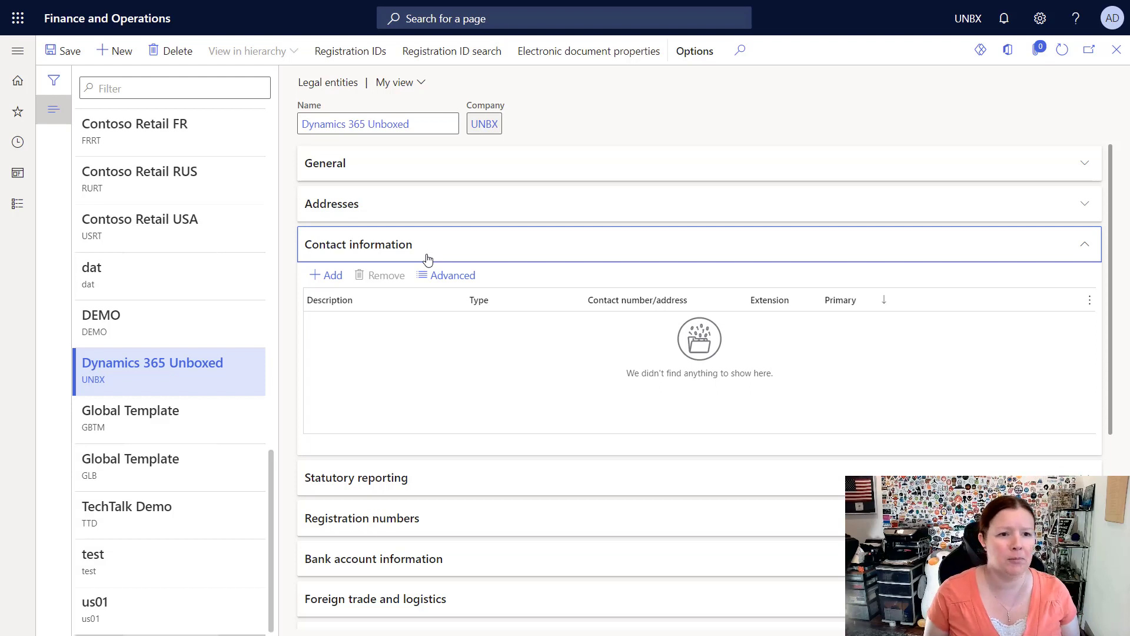
Collapse Contact information and expand Statutory reporting to check its empty fields
{"action": "left_click", "coordinate": [331, 249]}
{"action": "left_click", "coordinate": [333, 296]}
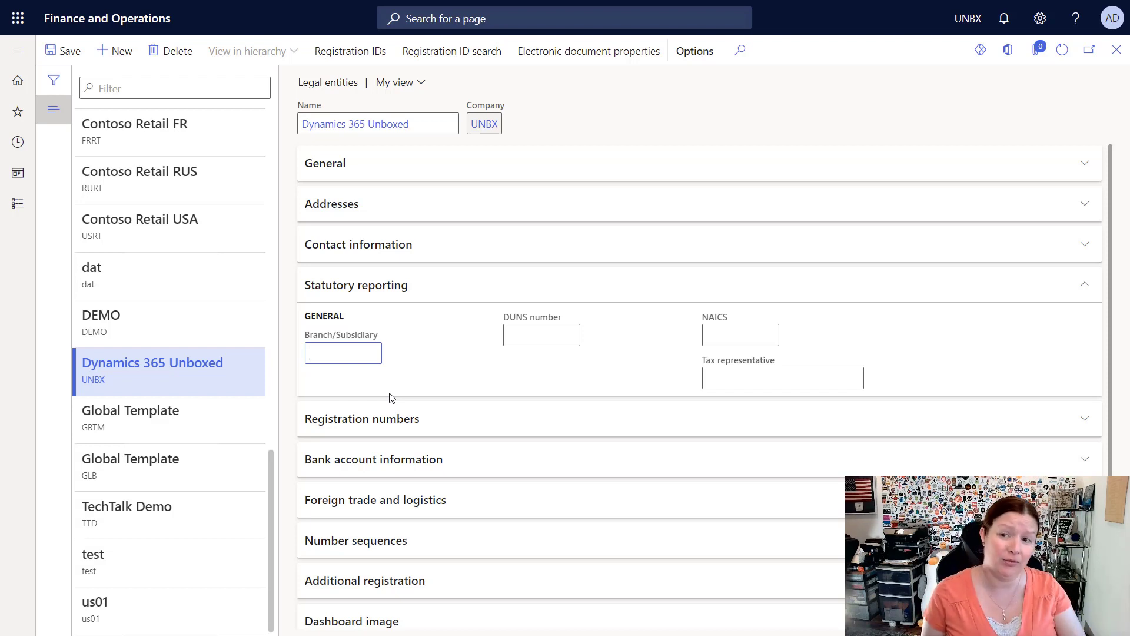
Collapse Statutory reporting, then expand, scroll through and collapse Registration numbers
{"action": "left_click", "coordinate": [383, 289]}
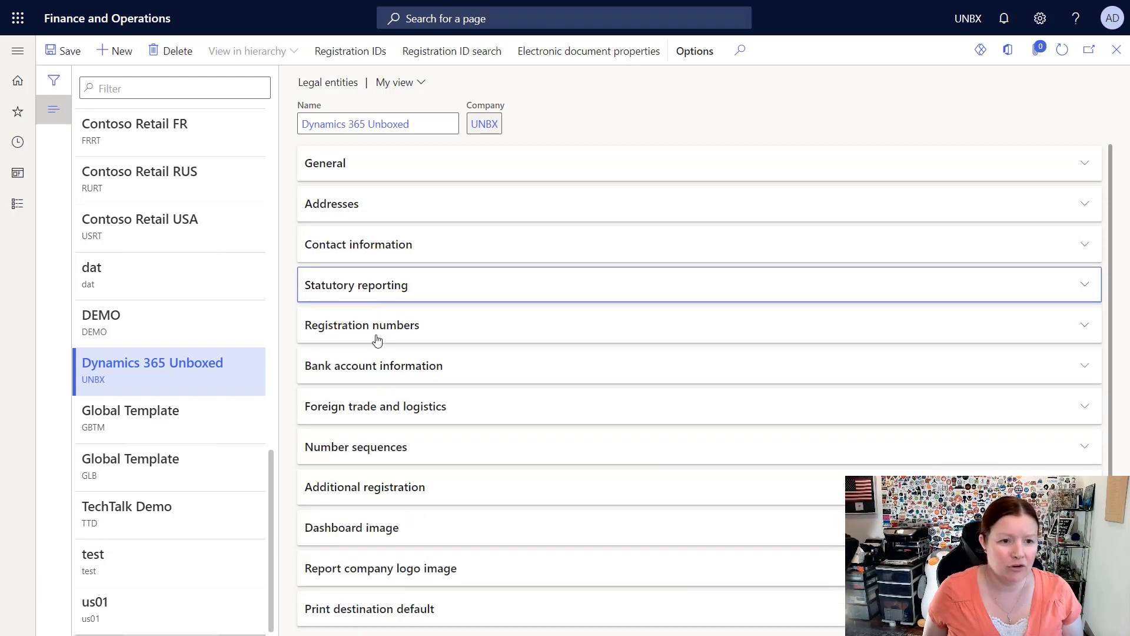
{"action": "left_click", "coordinate": [378, 338]}
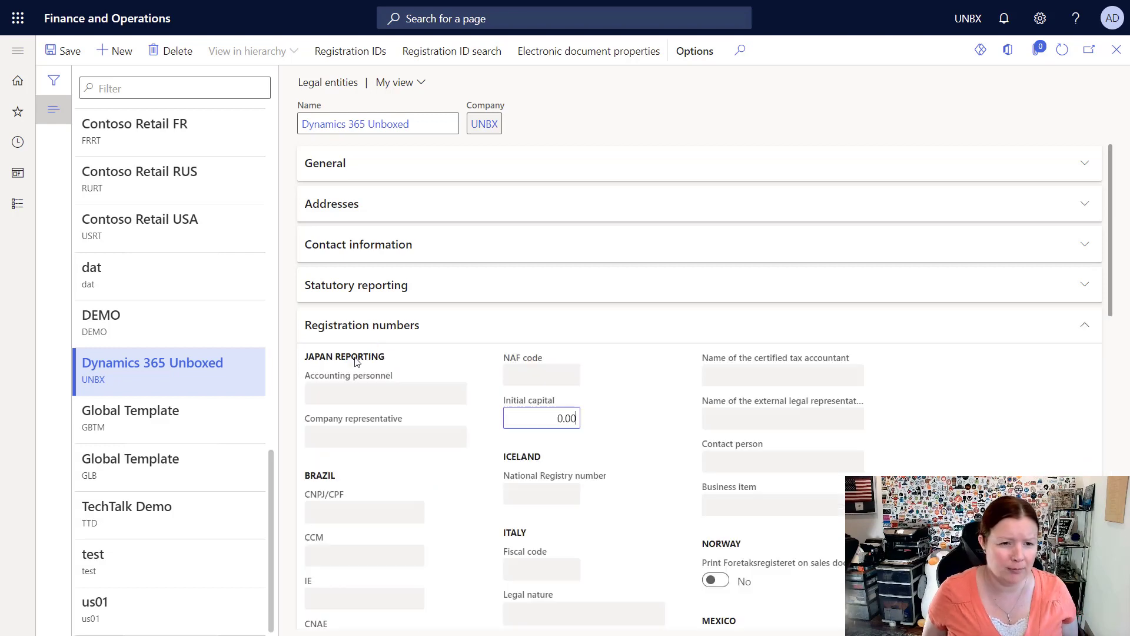
{"action": "scroll", "coordinate": [430, 515], "scroll_direction": "down", "scroll_amount": 1}
{"action": "scroll", "coordinate": [430, 515], "scroll_direction": "down", "scroll_amount": 7}
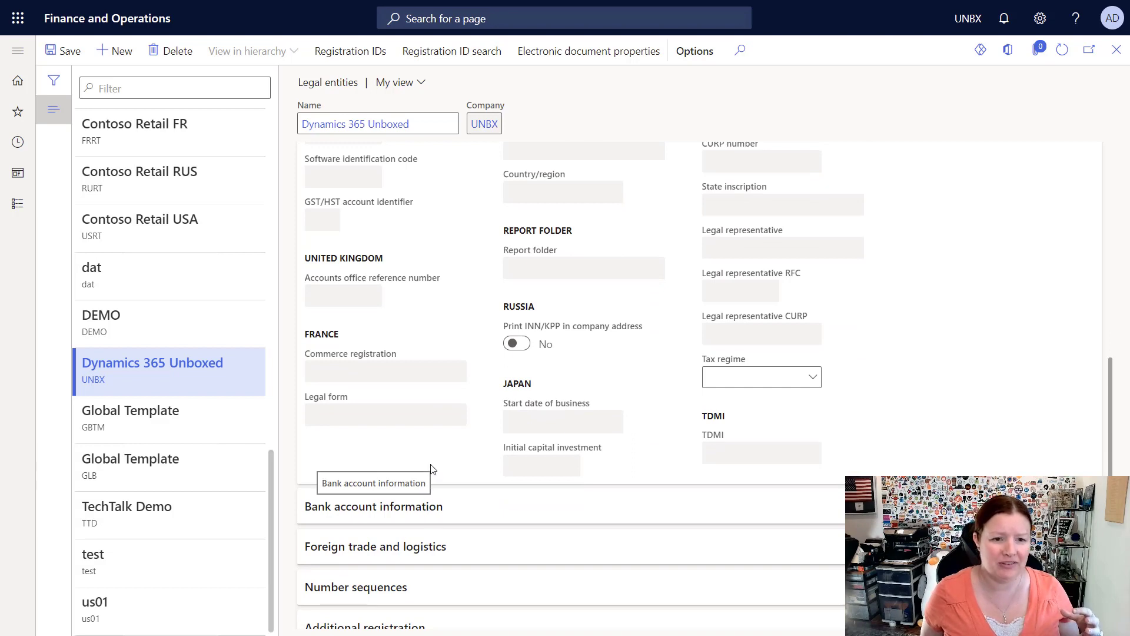
{"action": "scroll", "coordinate": [430, 494], "scroll_direction": "up", "scroll_amount": 5}
{"action": "scroll", "coordinate": [433, 468], "scroll_direction": "up", "scroll_amount": 3}
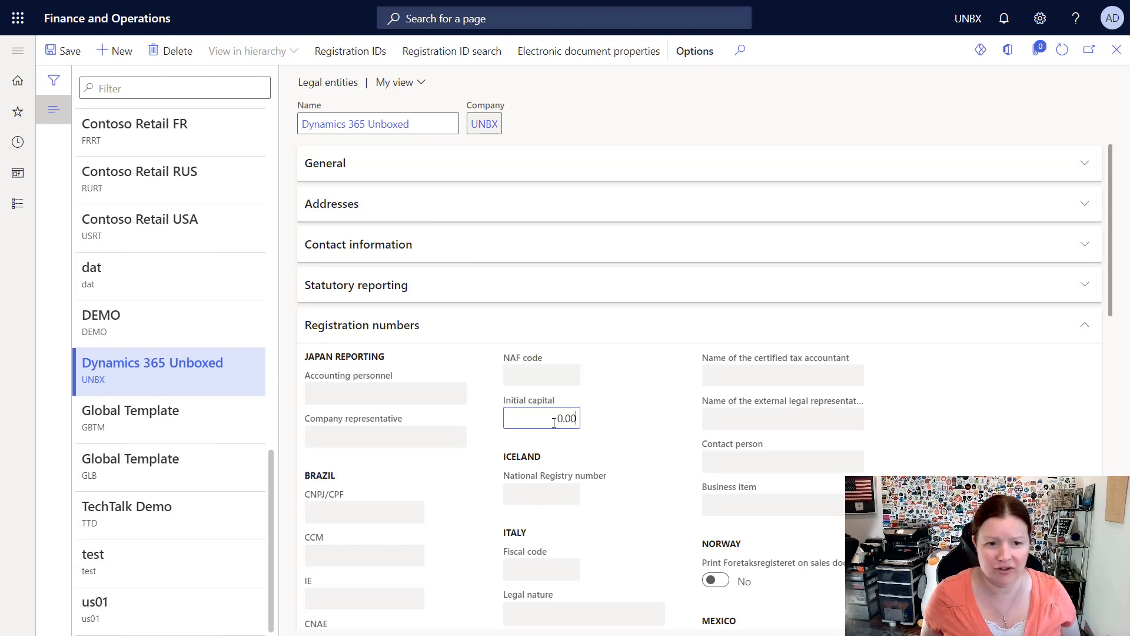
{"action": "scroll", "coordinate": [568, 432], "scroll_direction": "down", "scroll_amount": 3}
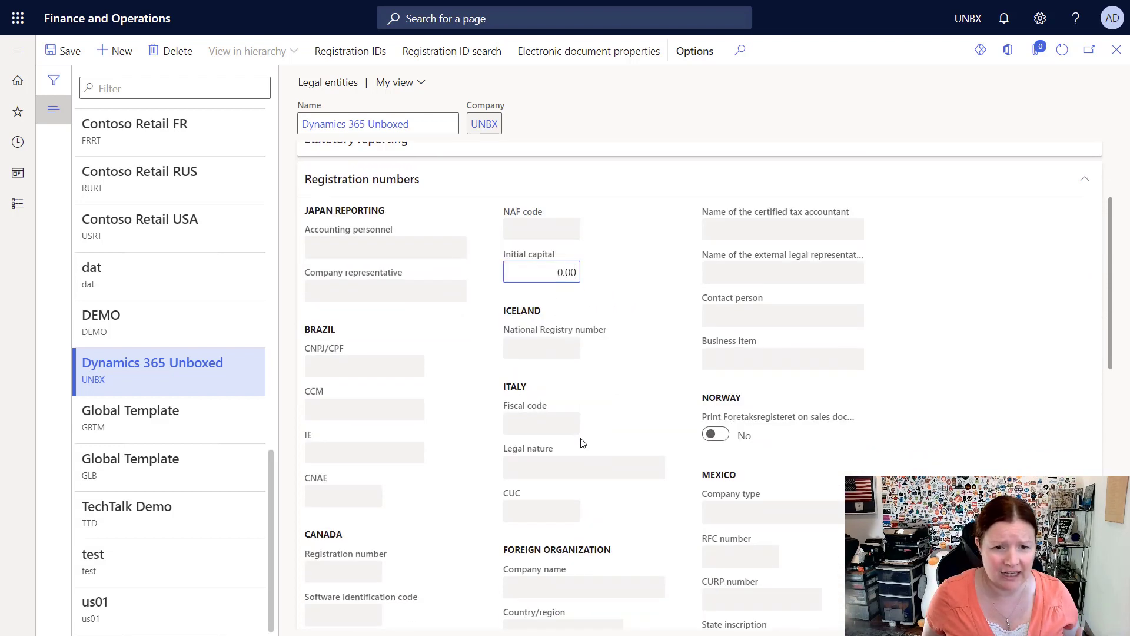
{"action": "scroll", "coordinate": [583, 442], "scroll_direction": "down", "scroll_amount": 3}
{"action": "scroll", "coordinate": [671, 353], "scroll_direction": "down", "scroll_amount": 6}
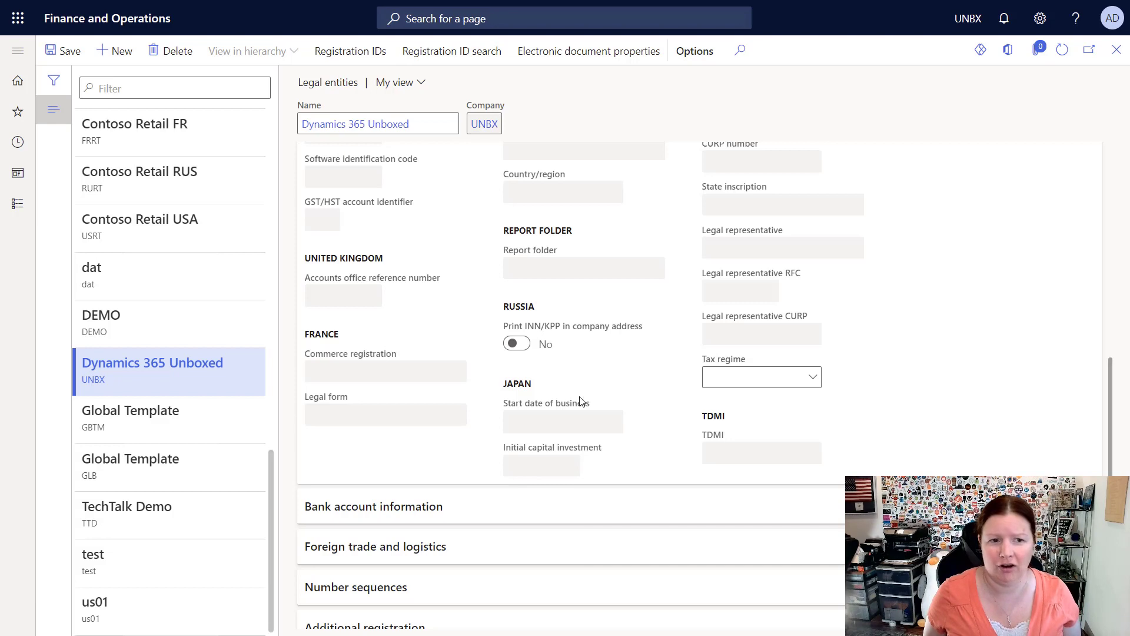
{"action": "scroll", "coordinate": [584, 412], "scroll_direction": "up", "scroll_amount": 6}
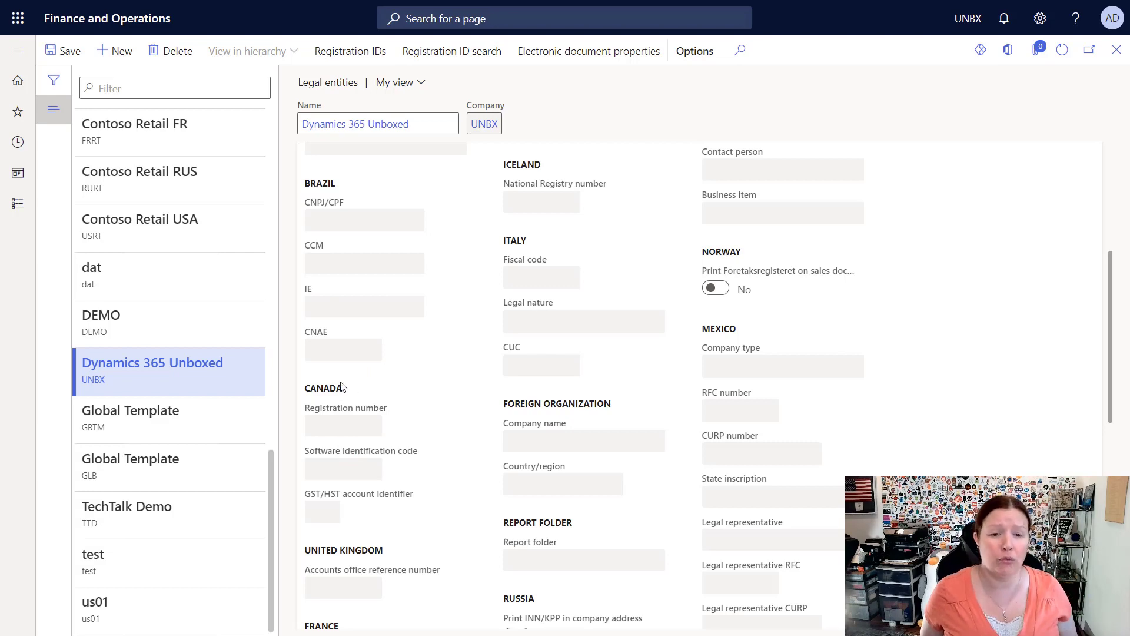
{"action": "scroll", "coordinate": [342, 386], "scroll_direction": "up", "scroll_amount": 5}
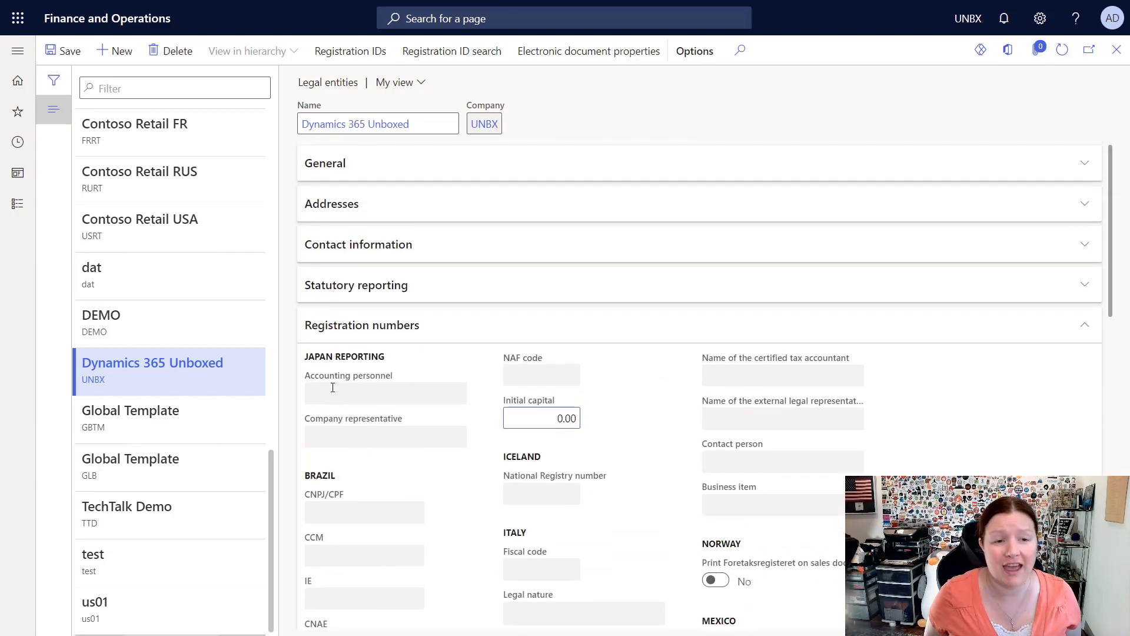
{"action": "left_click", "coordinate": [398, 329]}
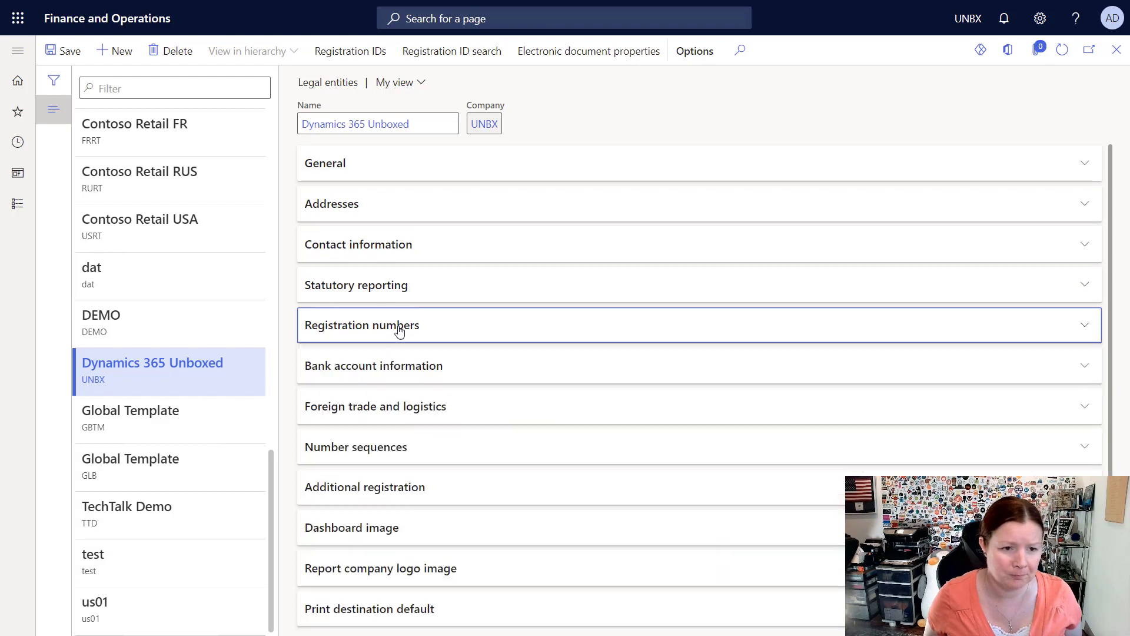
Check Bank account information, then inspect the empty DVR and VAT exempt export fields
{"action": "left_click", "coordinate": [407, 369]}
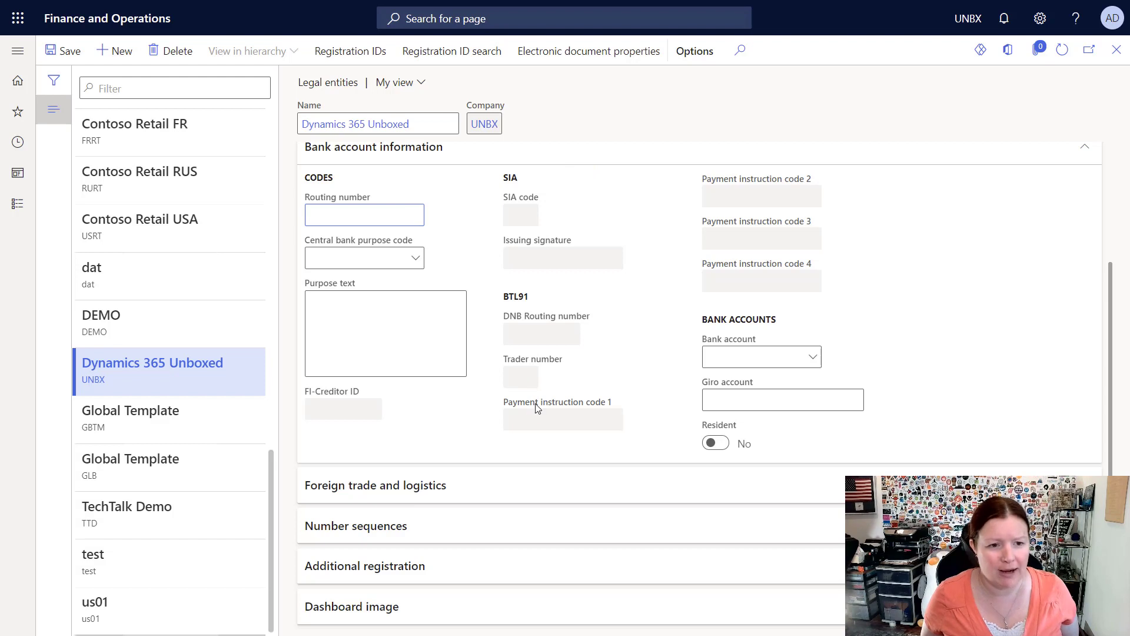
{"action": "left_click", "coordinate": [393, 154]}
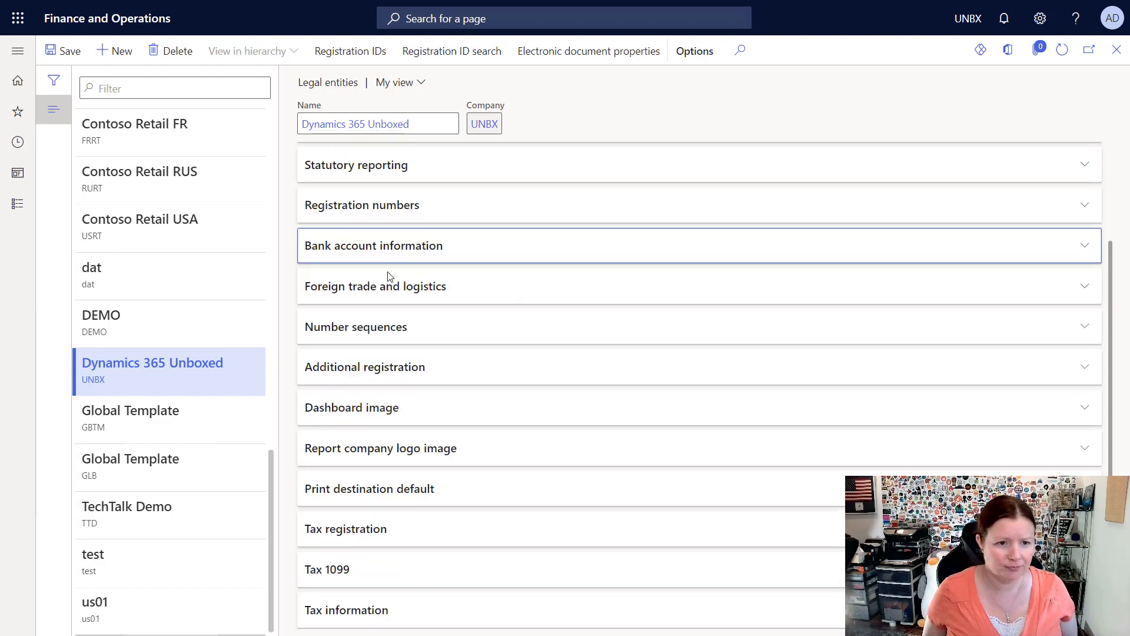
{"action": "left_click", "coordinate": [381, 301]}
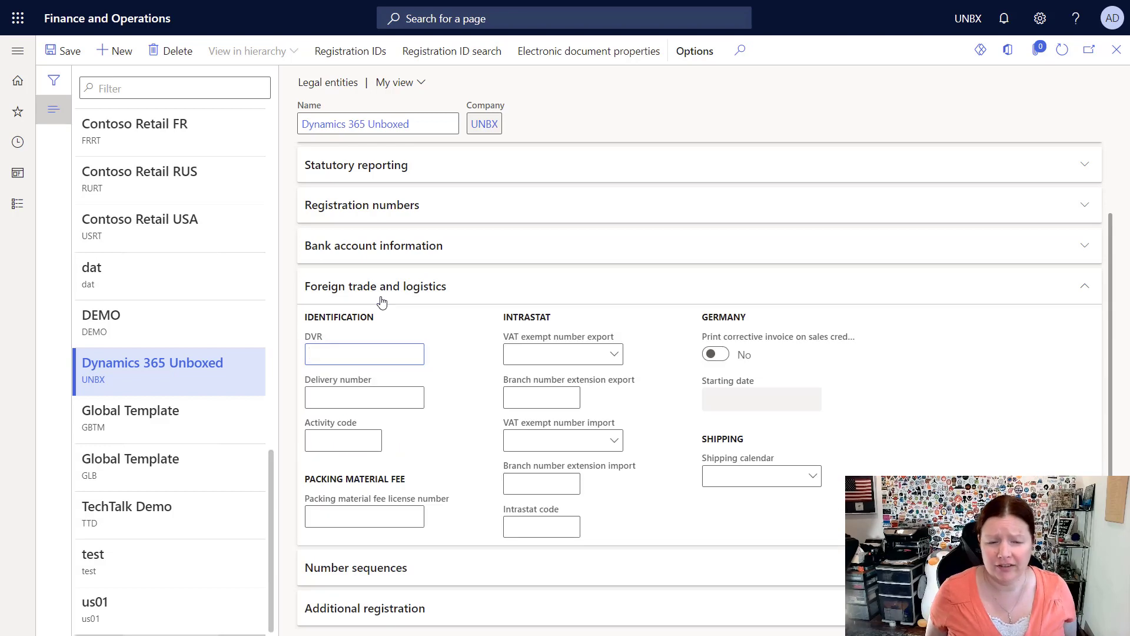
{"action": "left_click", "coordinate": [409, 356]}
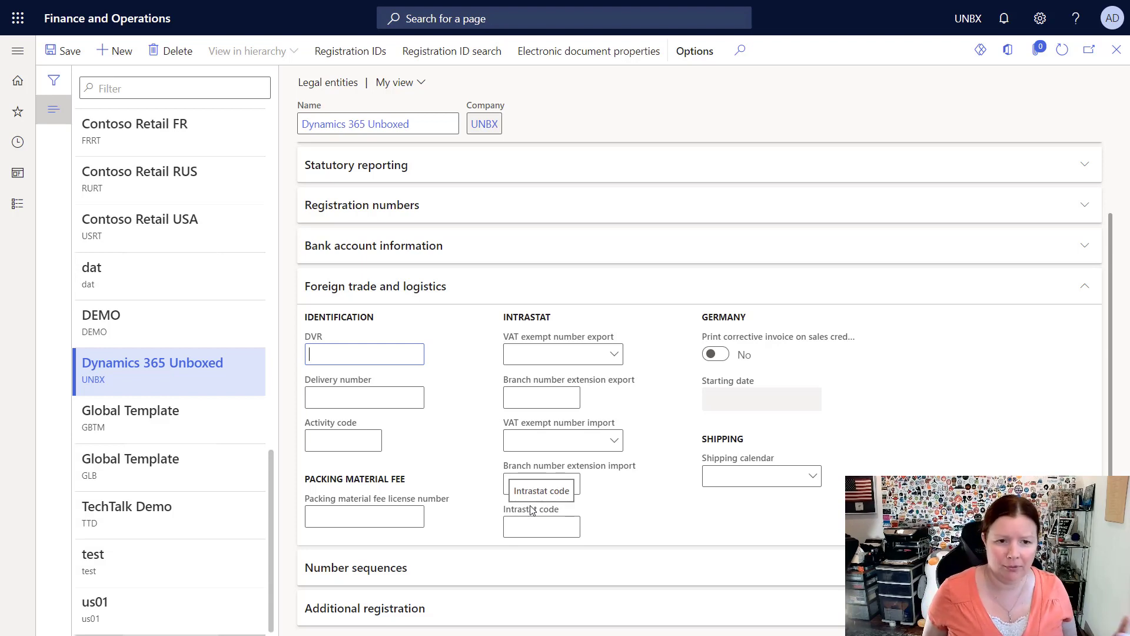
{"action": "left_click", "coordinate": [578, 356]}
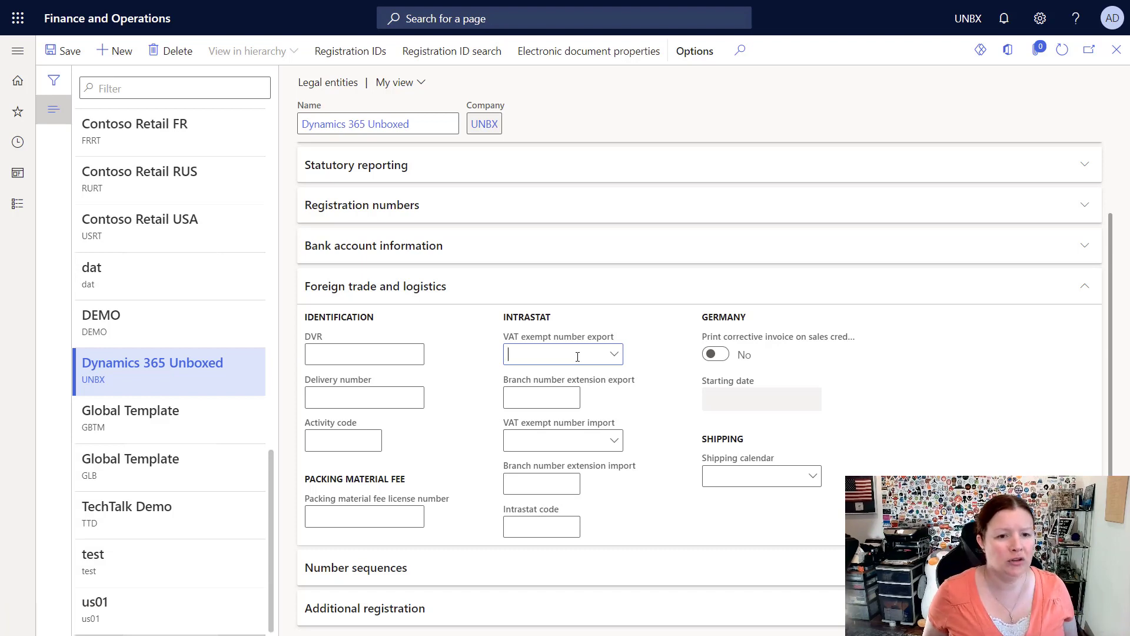
Fold Foreign trade and logistics, review the empty Number sequences and Additional registration, then show Dashboard image
{"action": "left_click", "coordinate": [423, 569]}
{"action": "left_click", "coordinate": [429, 286]}
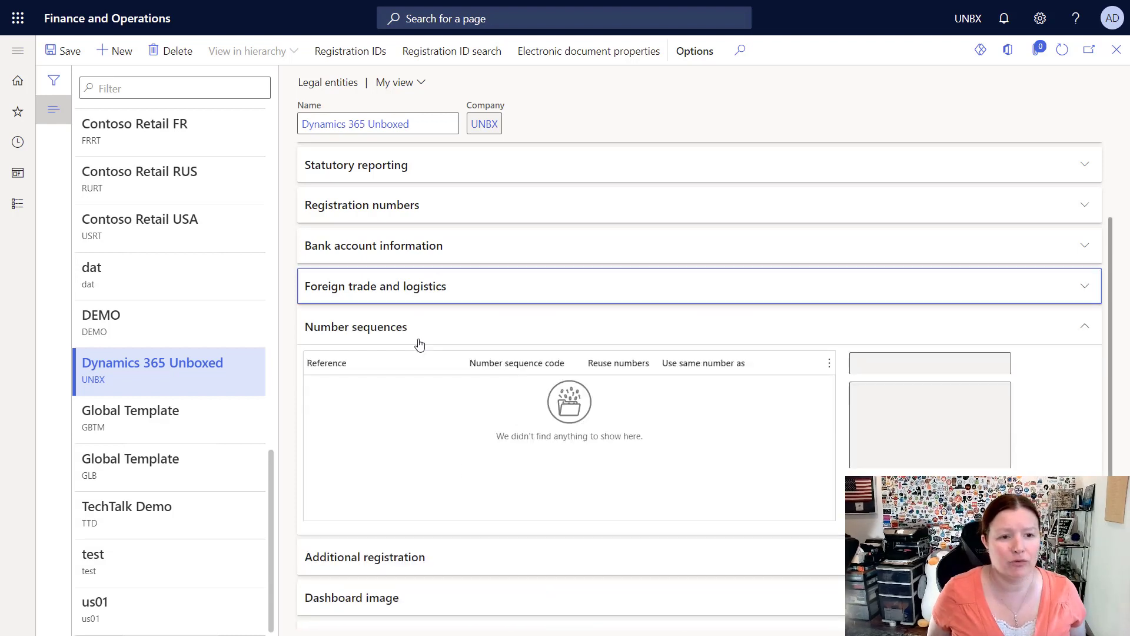
{"action": "scroll", "coordinate": [424, 365], "scroll_direction": "down", "scroll_amount": 1}
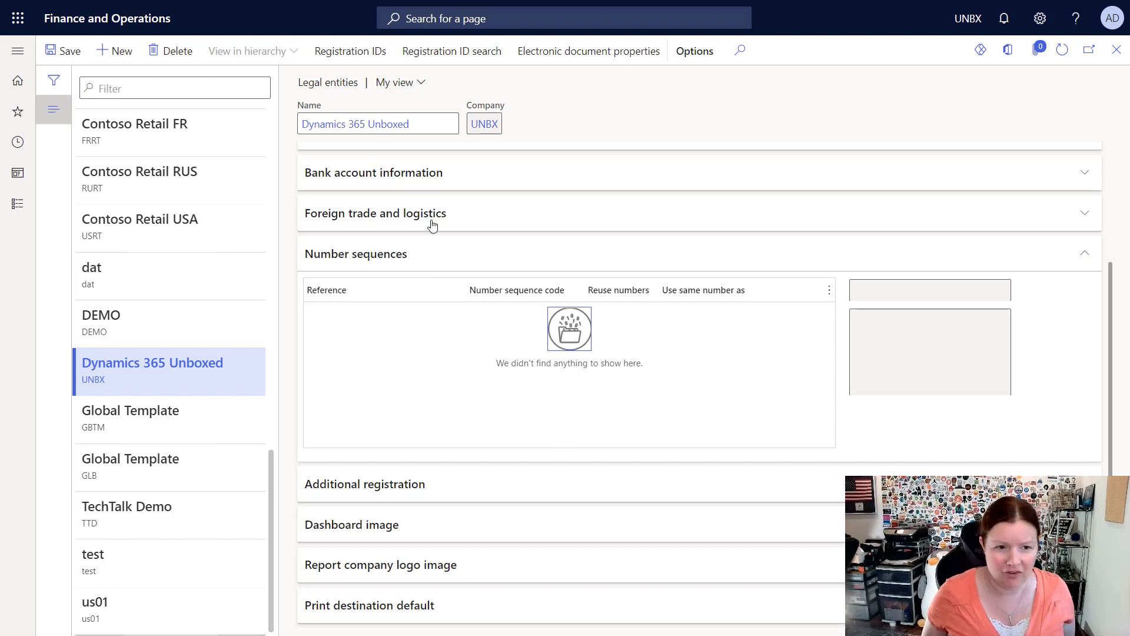
{"action": "left_click", "coordinate": [385, 254]}
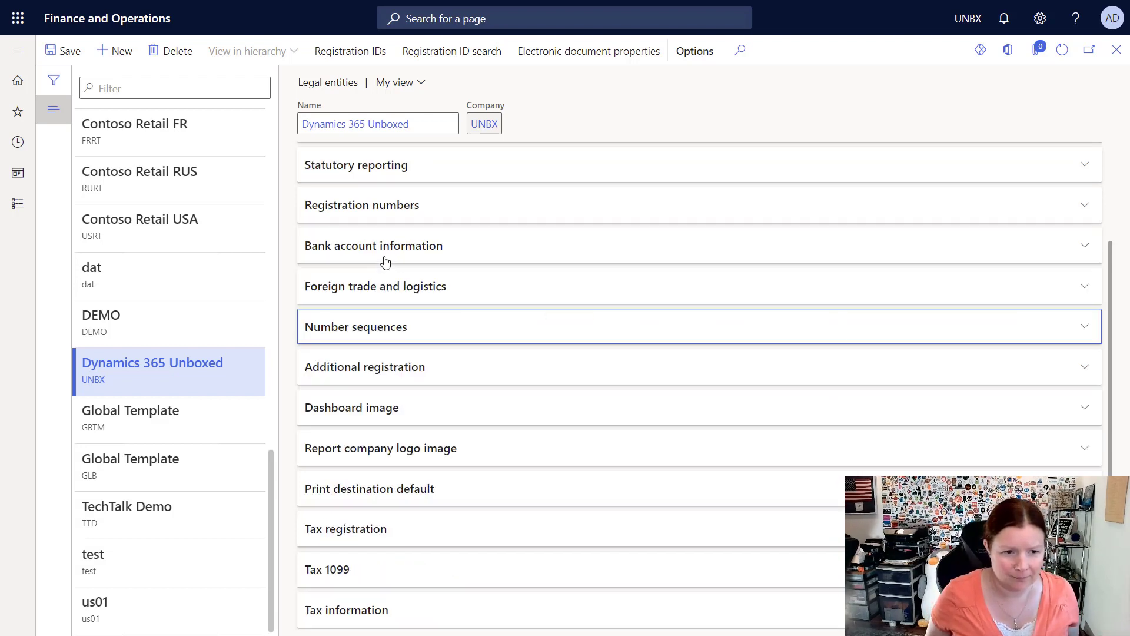
{"action": "left_click", "coordinate": [365, 368]}
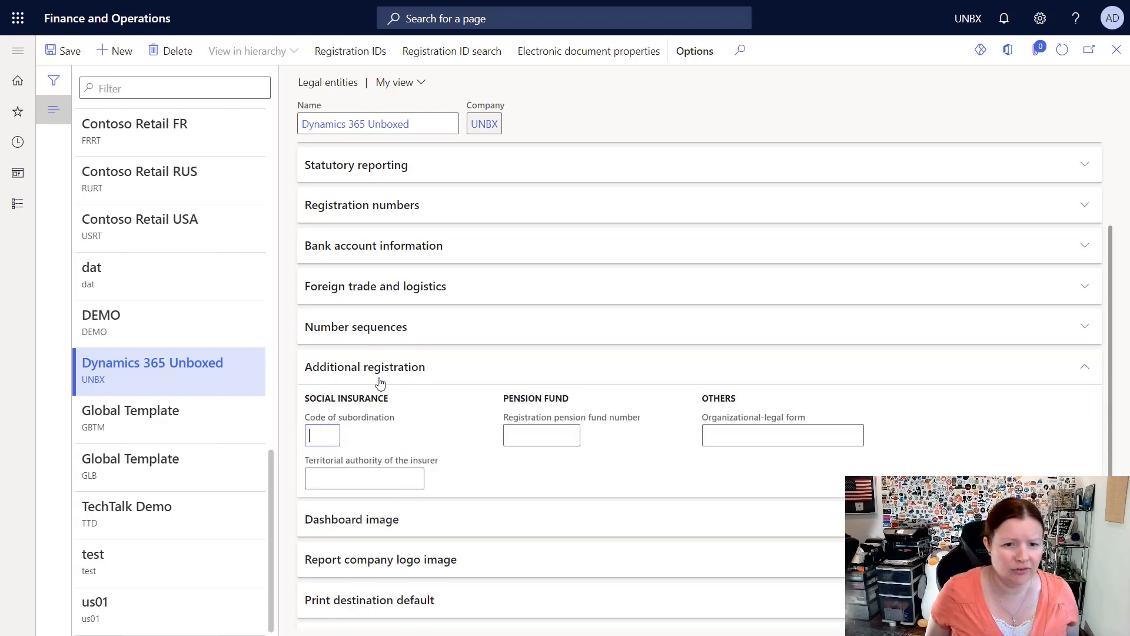
{"action": "left_click", "coordinate": [609, 518]}
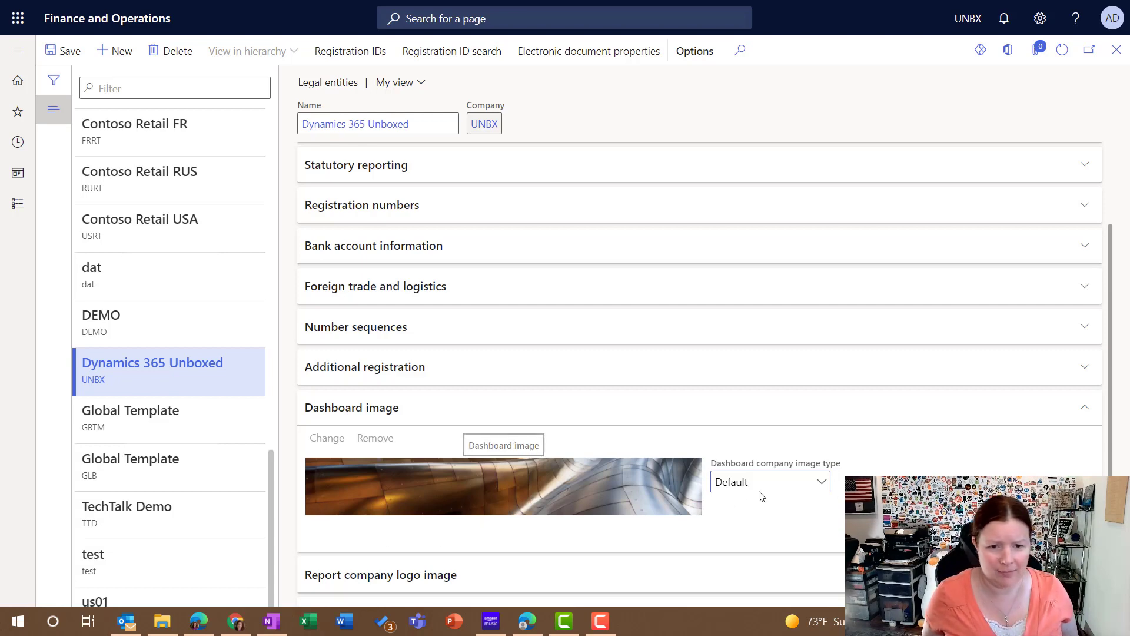
Review the dashboard company image type choices, leaving it at Default, and fold Dashboard image
{"action": "left_click", "coordinate": [823, 481]}
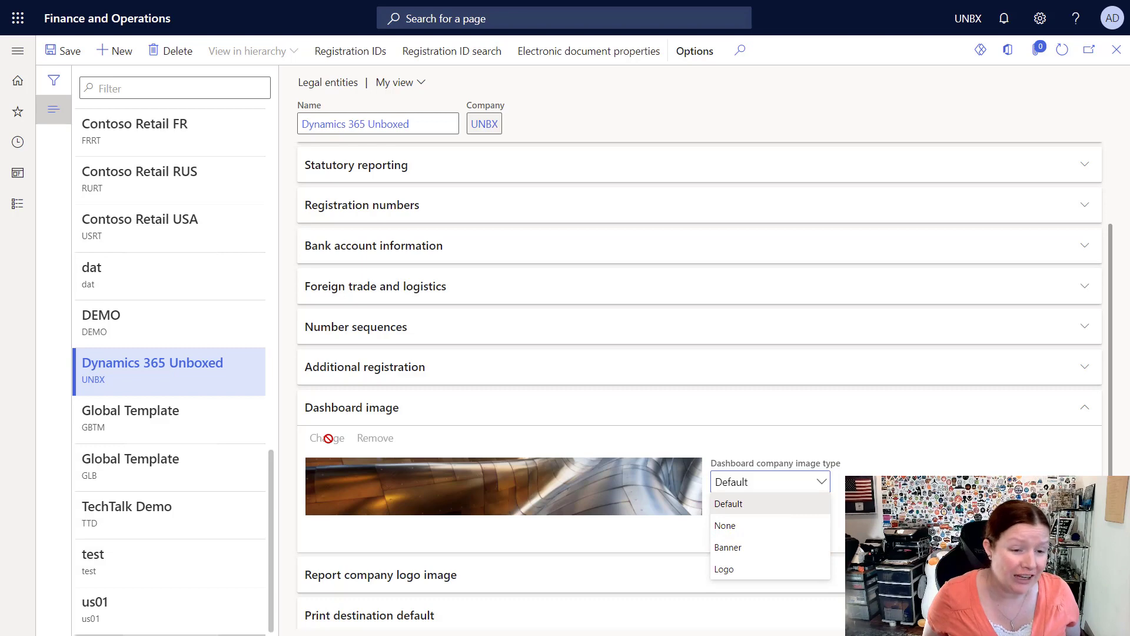
{"action": "left_click", "coordinate": [428, 422]}
{"action": "left_click", "coordinate": [428, 422]}
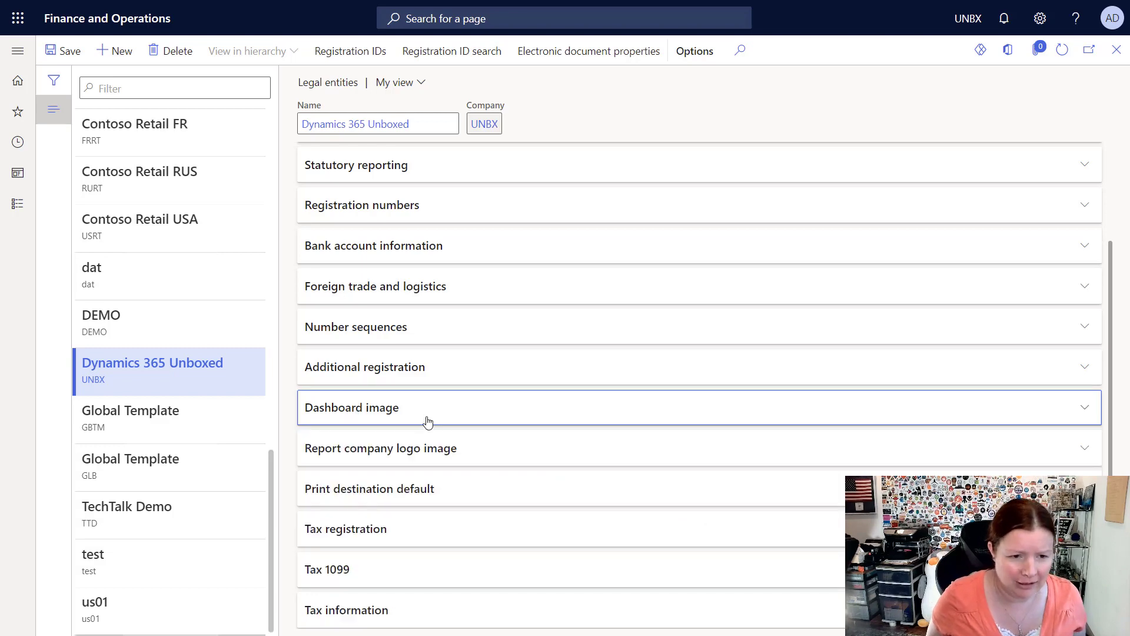
Check the Report company logo image section, which holds no logo, then fold it again
{"action": "left_click", "coordinate": [435, 450]}
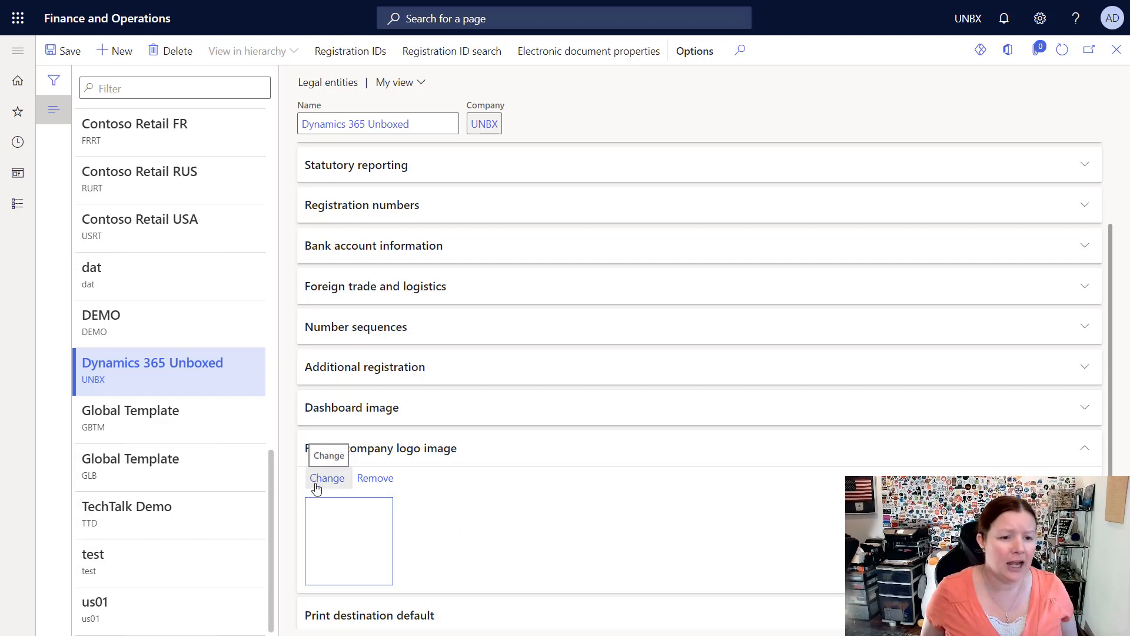
{"action": "scroll", "coordinate": [316, 485], "scroll_direction": "down", "scroll_amount": 2}
{"action": "left_click", "coordinate": [365, 333]}
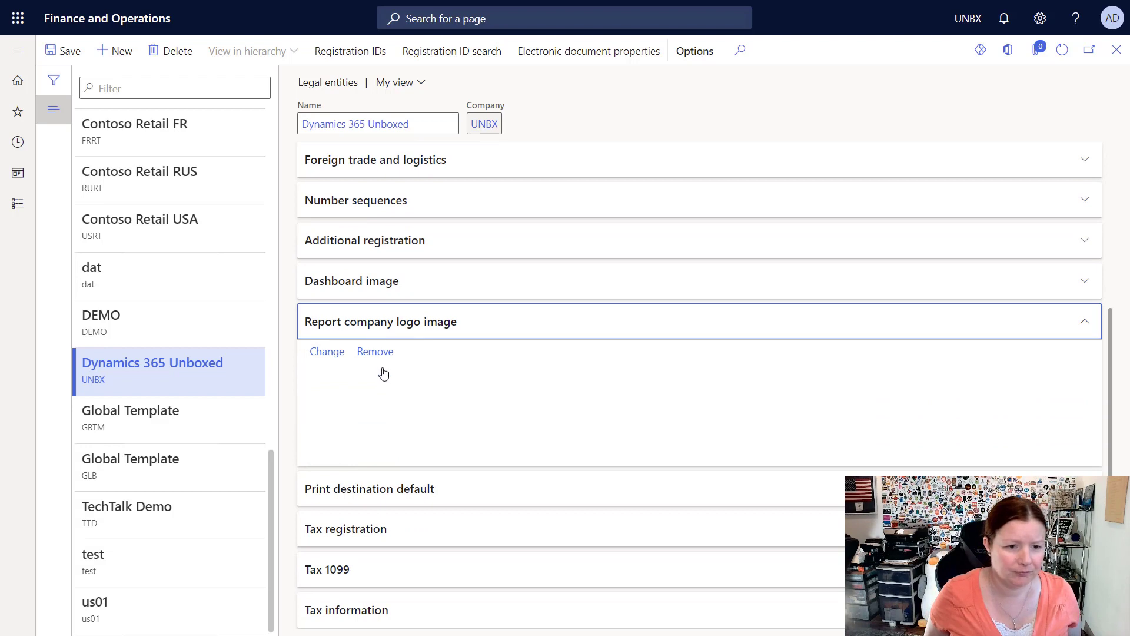
Review Print destination default, then the empty Tax registration, Tax 1099 and Tax information sections
{"action": "left_click", "coordinate": [388, 488]}
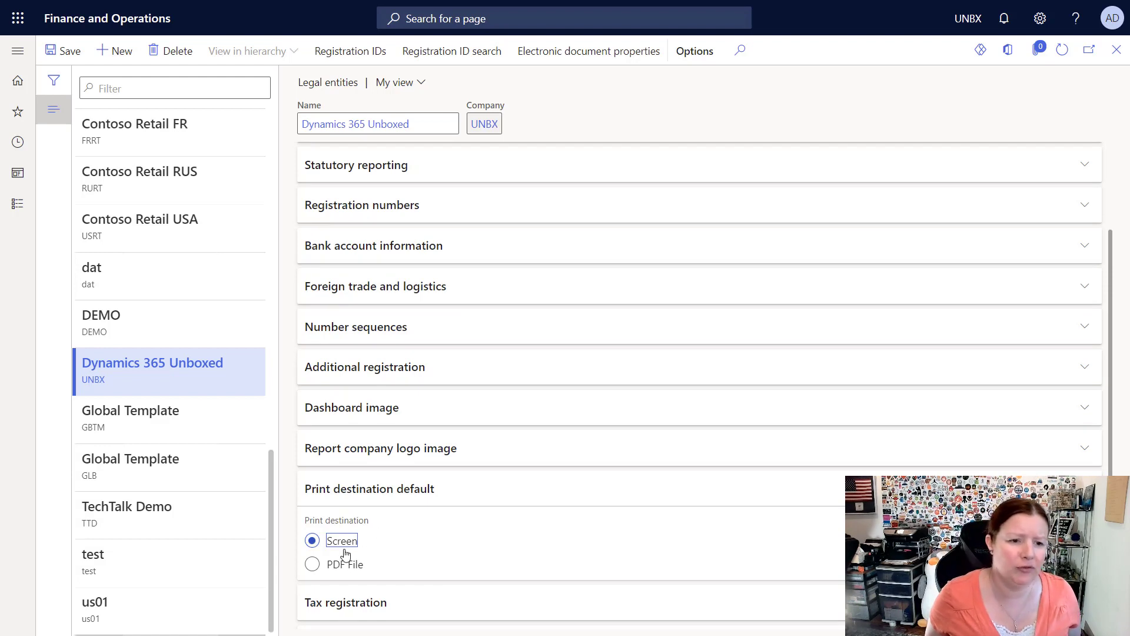
{"action": "left_click", "coordinate": [347, 499]}
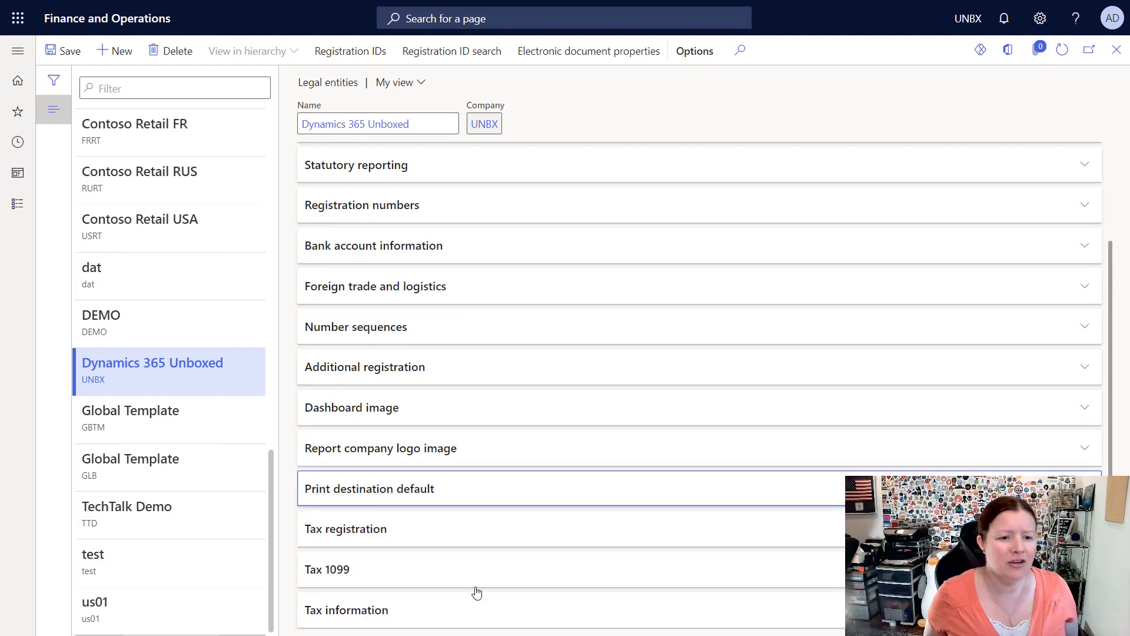
{"action": "left_click", "coordinate": [415, 534]}
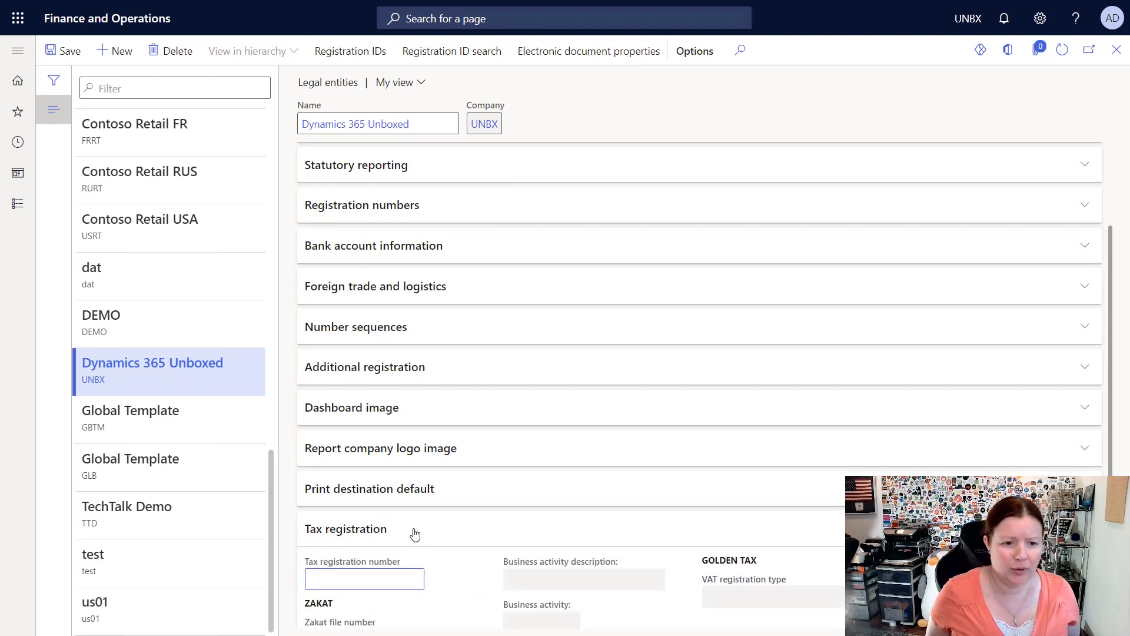
{"action": "left_click", "coordinate": [384, 582]}
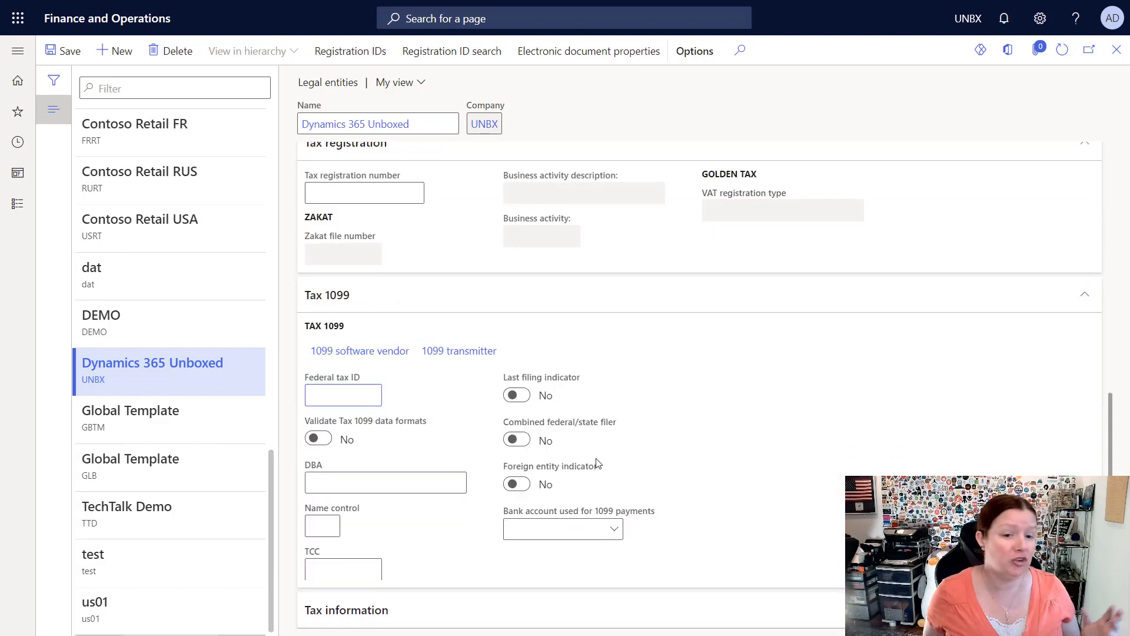
{"action": "left_click", "coordinate": [415, 609]}
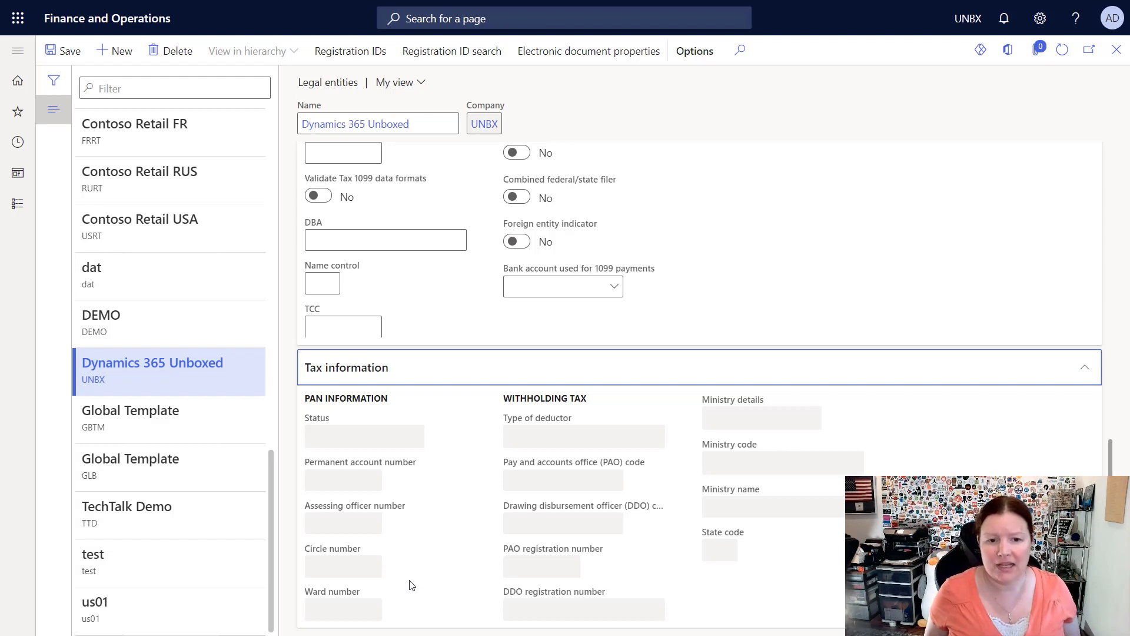
{"action": "scroll", "coordinate": [410, 584], "scroll_direction": "up", "scroll_amount": 15}
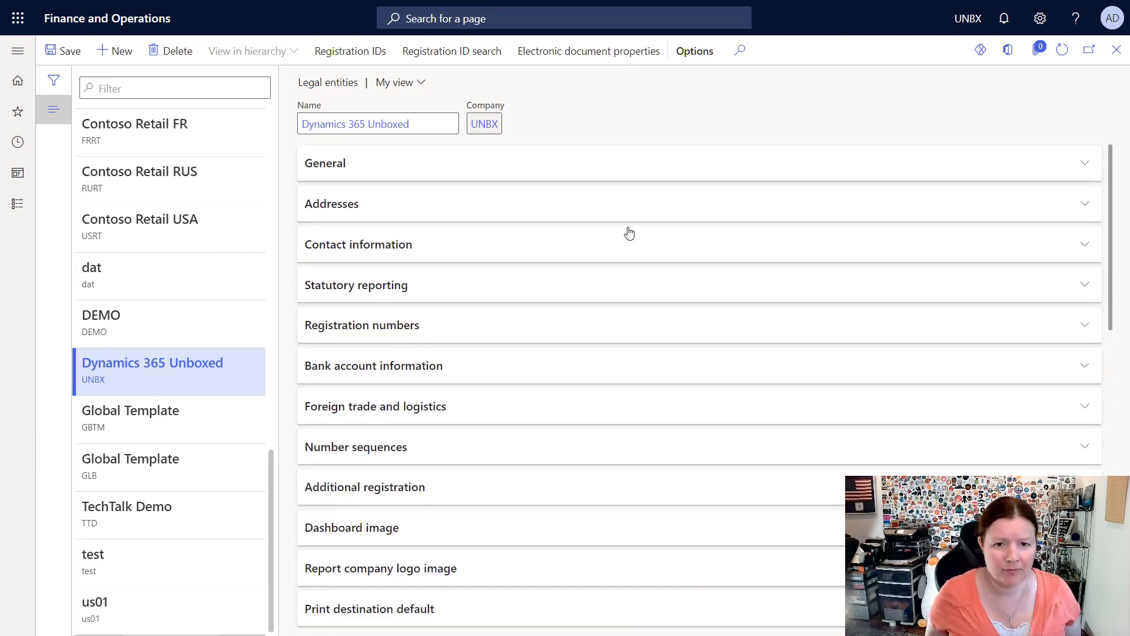
Expand General to show the en-us language, Mountain Time zone and company-address region setting
{"action": "left_click", "coordinate": [442, 169]}
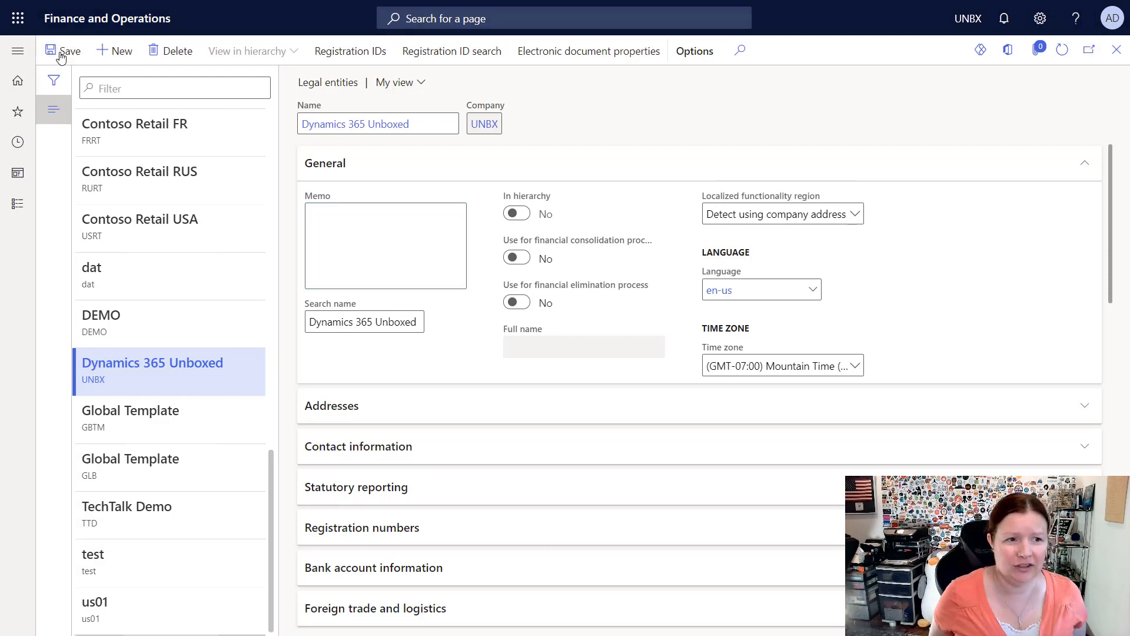
Close the Legal entities form and switch the active company to UNBX Dynamics 365 Unboxed
{"action": "left_click", "coordinate": [1116, 50]}
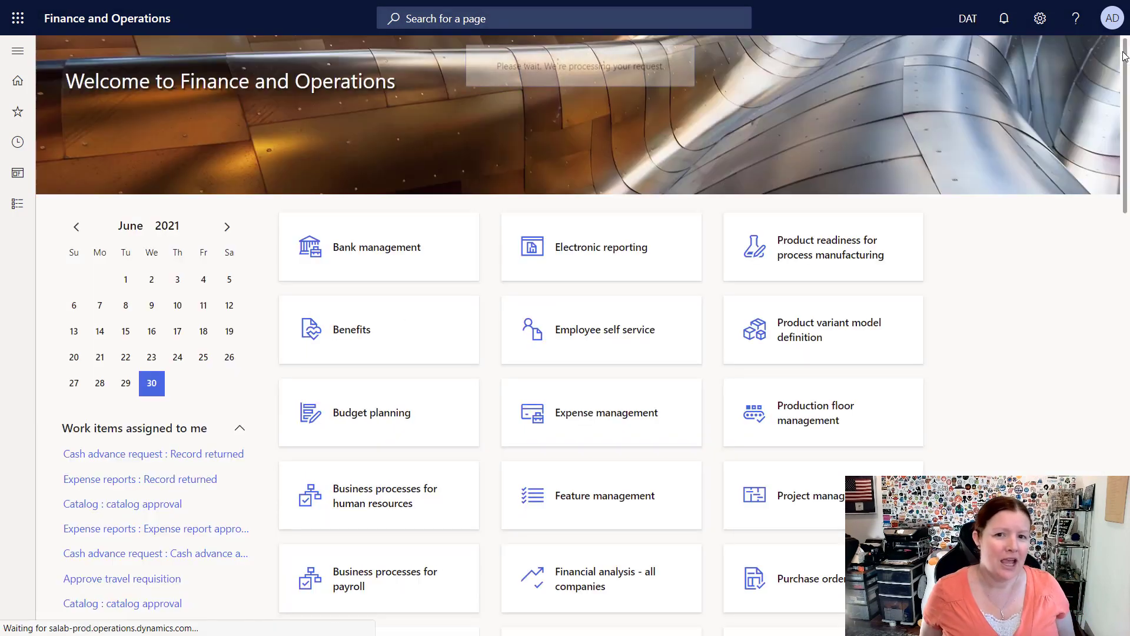
{"action": "left_click", "coordinate": [963, 22]}
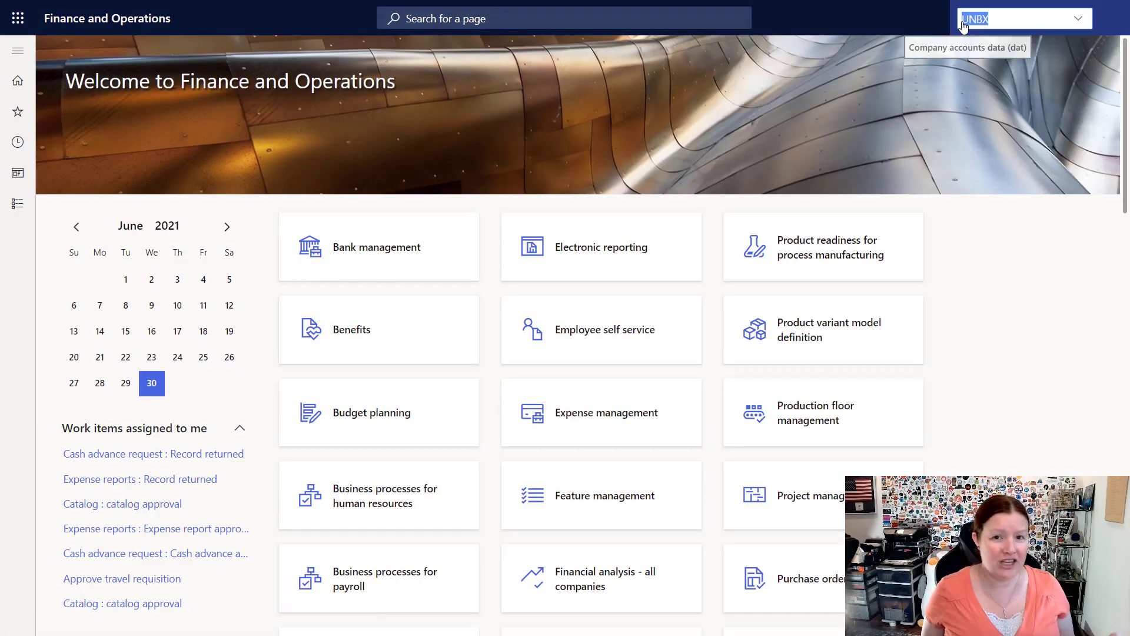
{"action": "left_click", "coordinate": [1022, 20]}
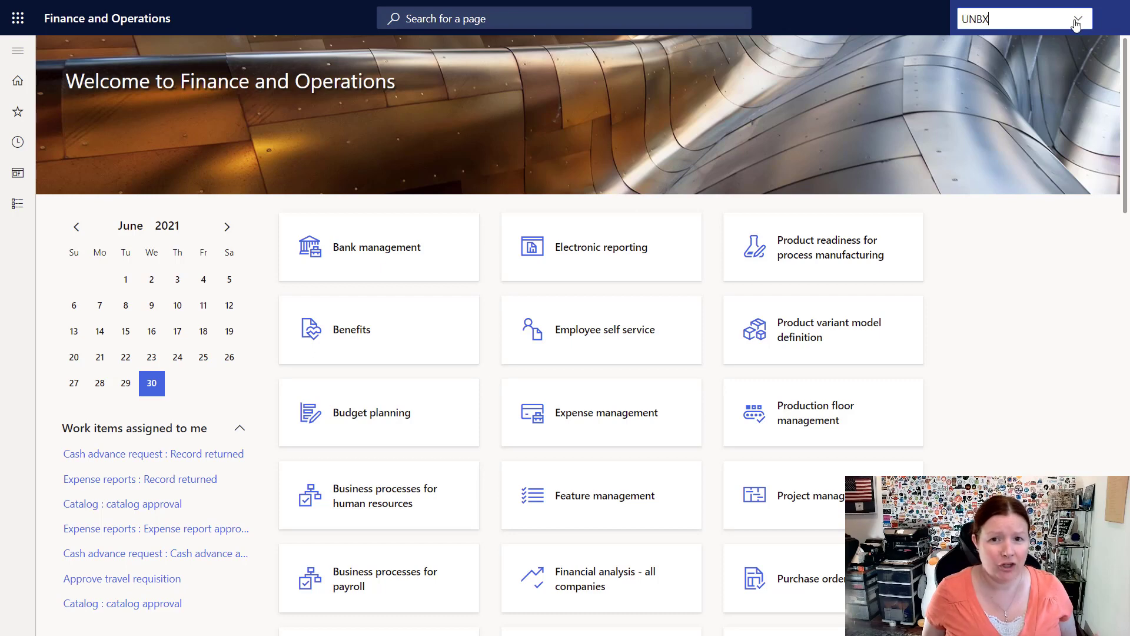
{"action": "left_click", "coordinate": [1076, 21]}
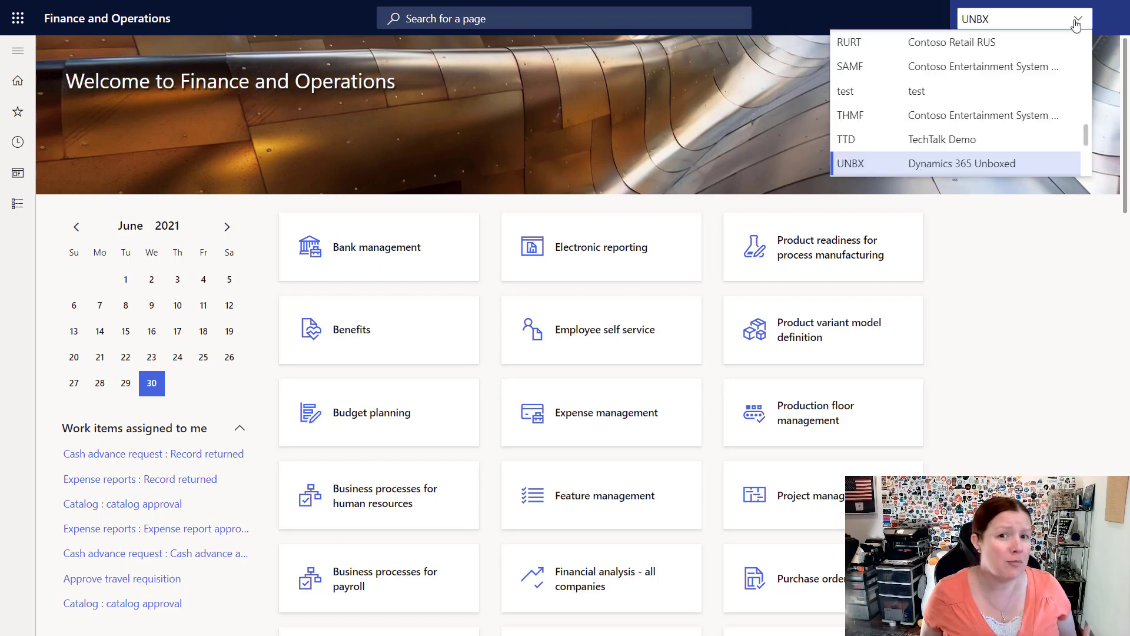
{"action": "left_click", "coordinate": [930, 165]}
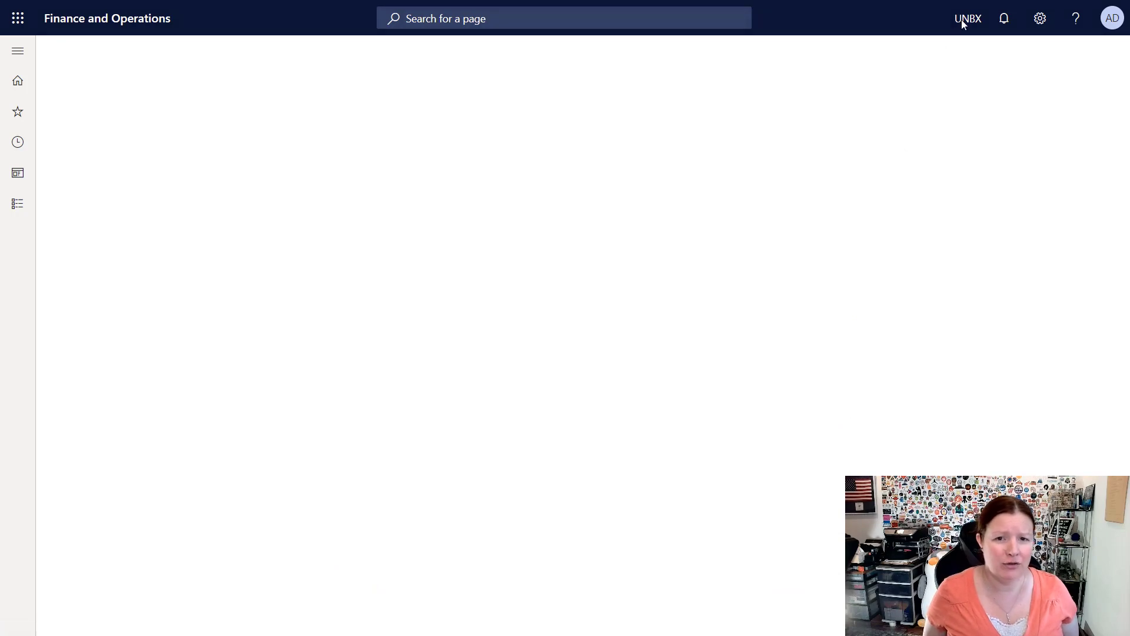